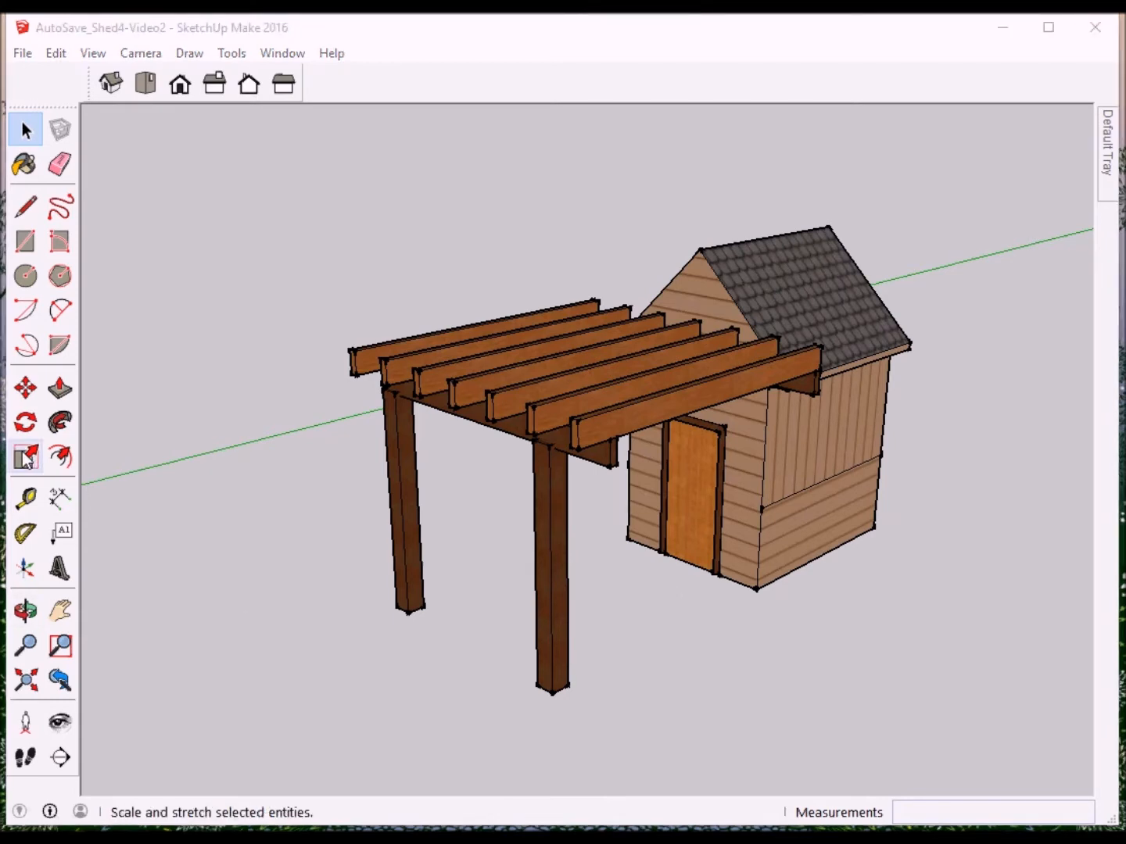
Step: Open the 3D Warehouse and search it for "tree"
{"action": "left_click", "coordinate": [283, 53]}
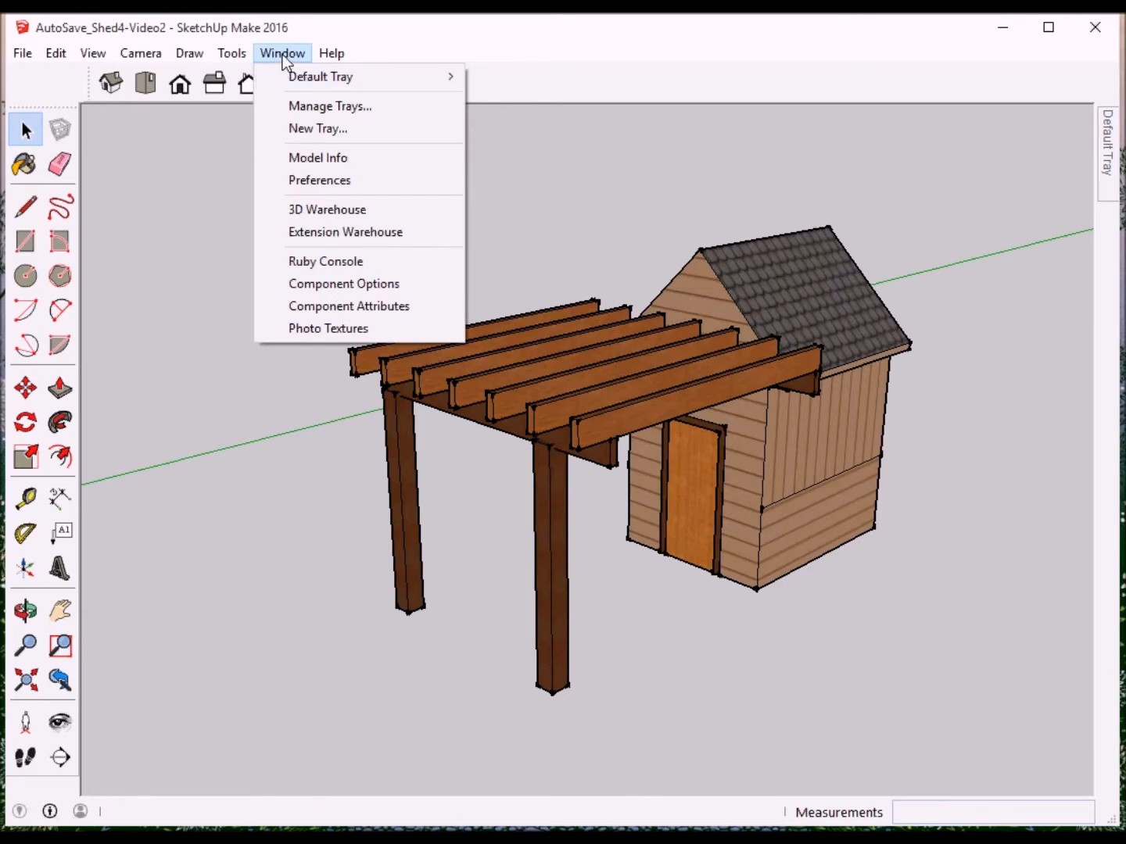
{"action": "left_click", "coordinate": [323, 209]}
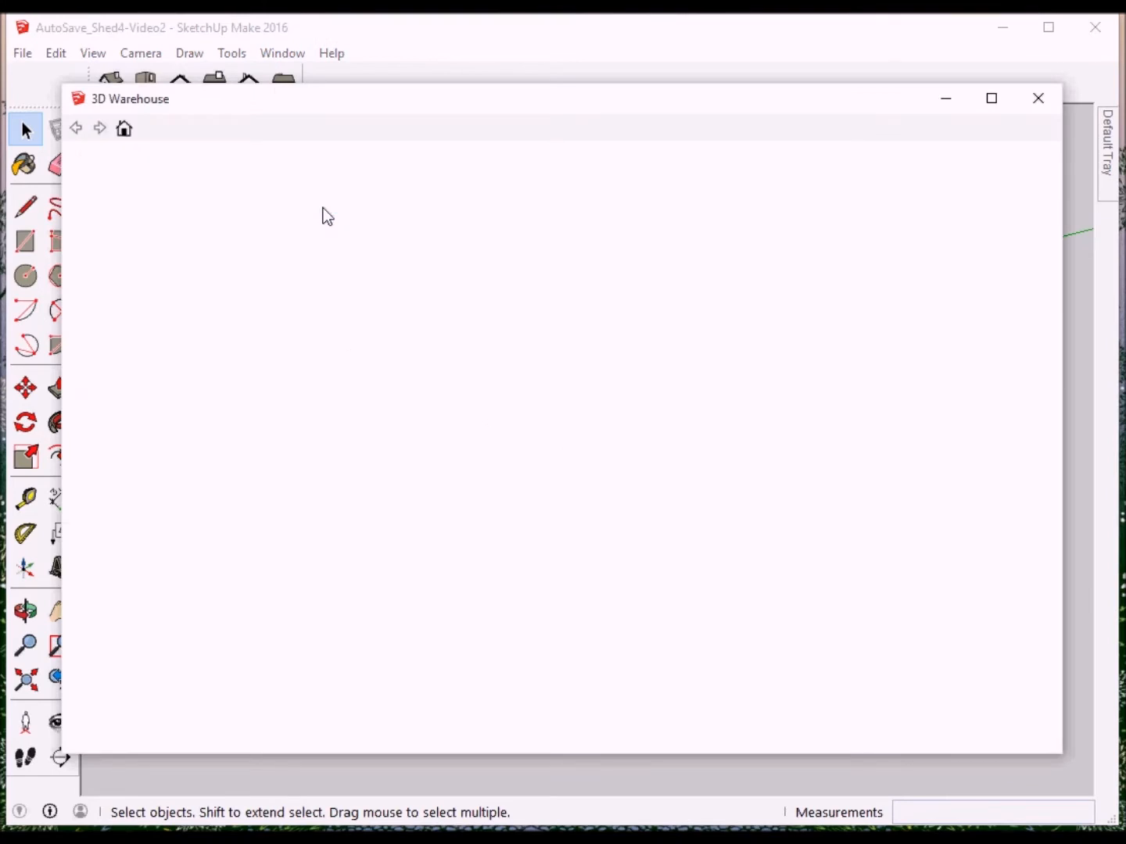
{"action": "left_click_drag", "start_coordinate": [382, 102], "coordinate": [411, 153]}
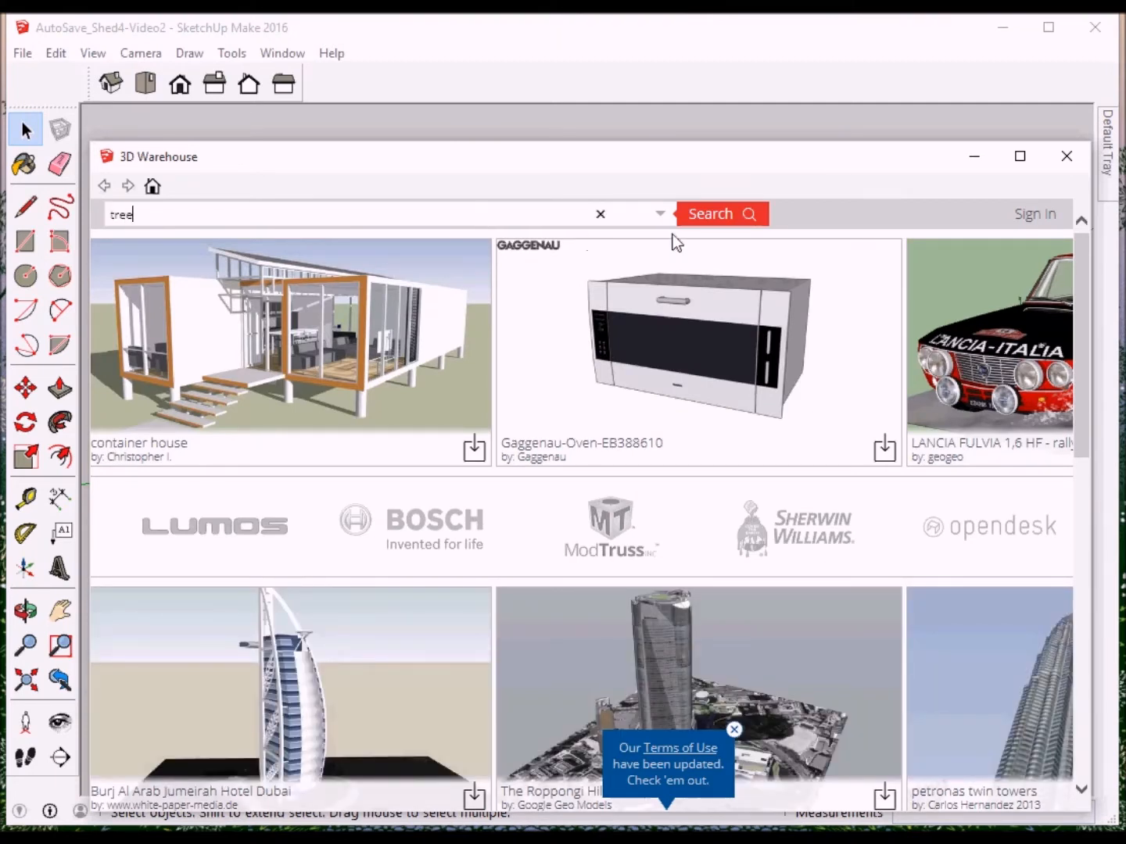
{"action": "left_click", "coordinate": [701, 219]}
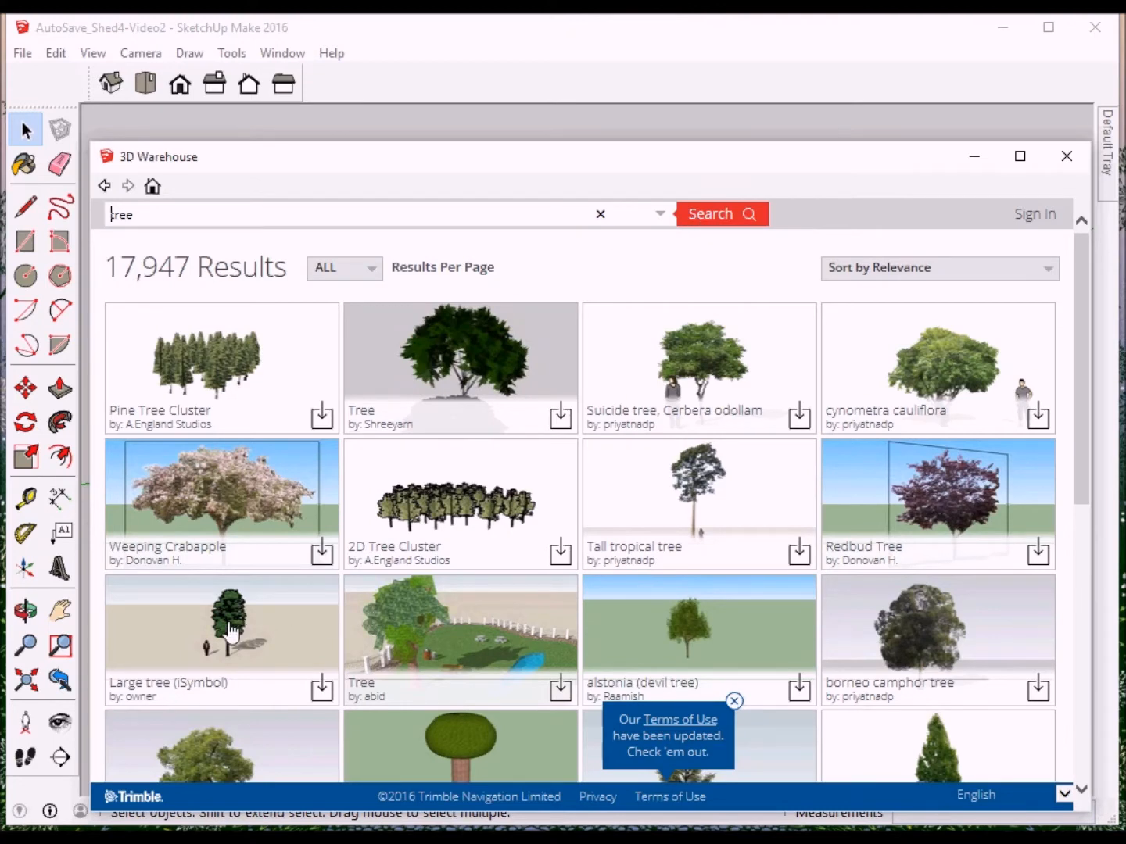
Step: Load the 2d Face Me Armstrong Columnar Red Maple into the model and position it on the ground left of the pergola
{"action": "scroll", "coordinate": [393, 676], "scroll_direction": "down", "scroll_amount": 1}
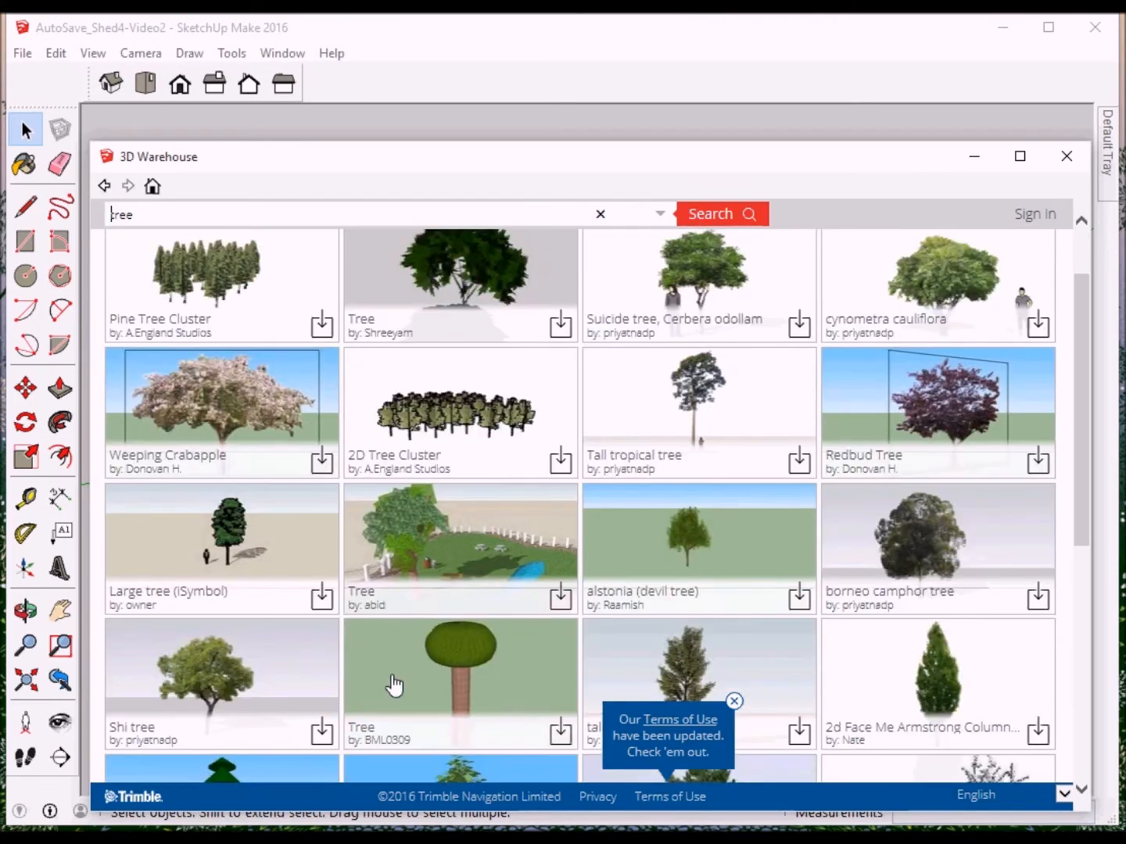
{"action": "scroll", "coordinate": [393, 686], "scroll_direction": "down", "scroll_amount": 1}
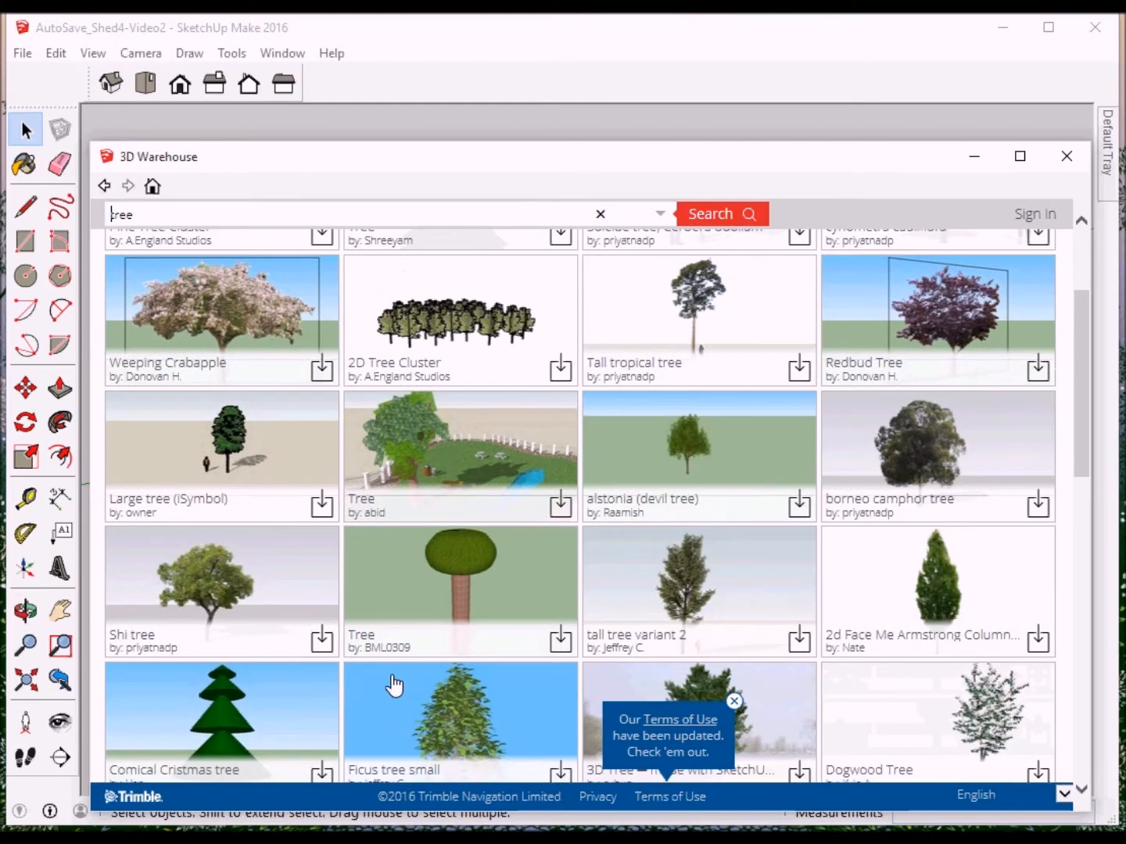
{"action": "left_click", "coordinate": [943, 604]}
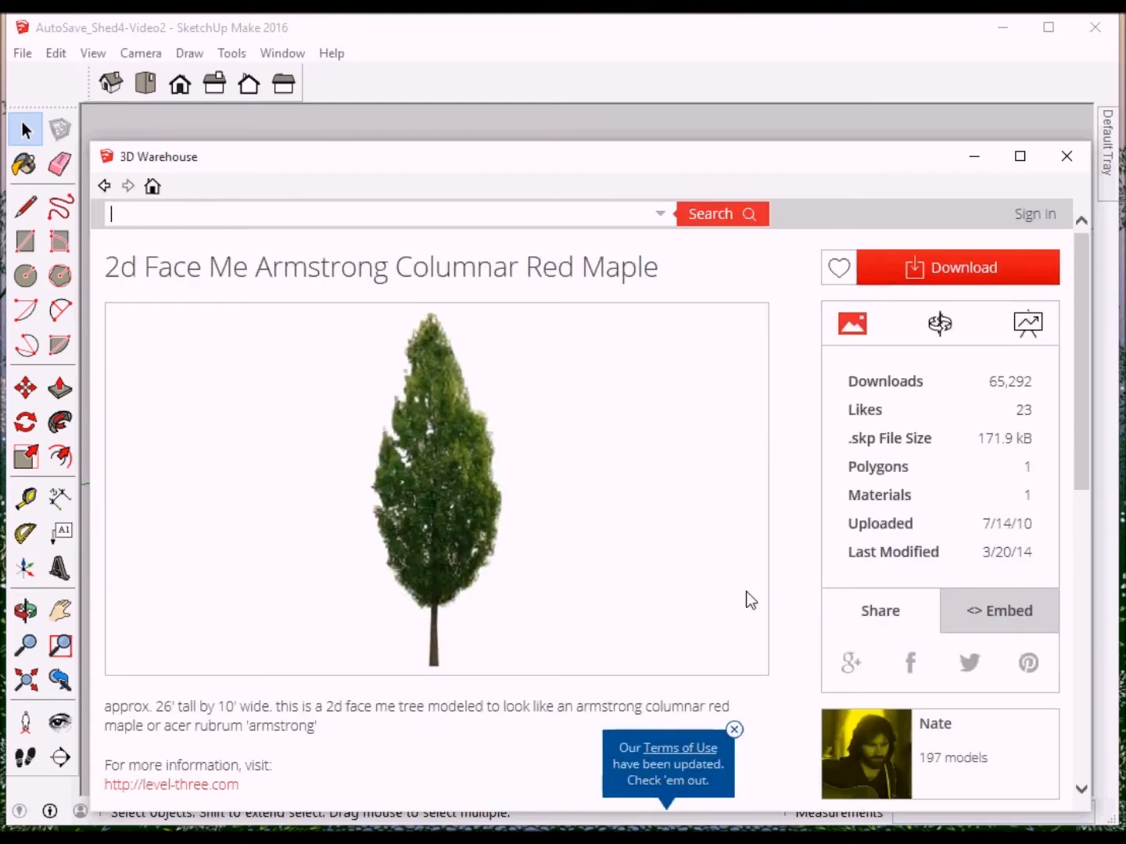
{"action": "left_click", "coordinate": [917, 271]}
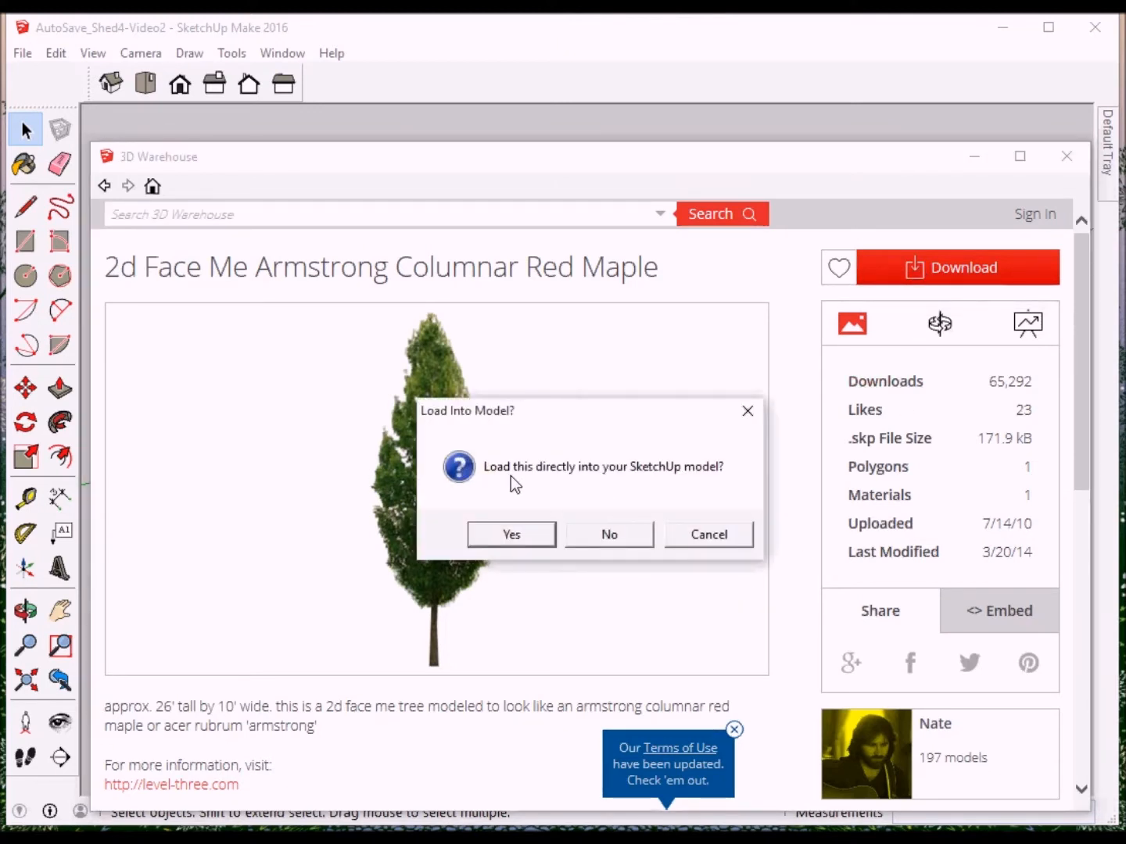
{"action": "left_click", "coordinate": [533, 535]}
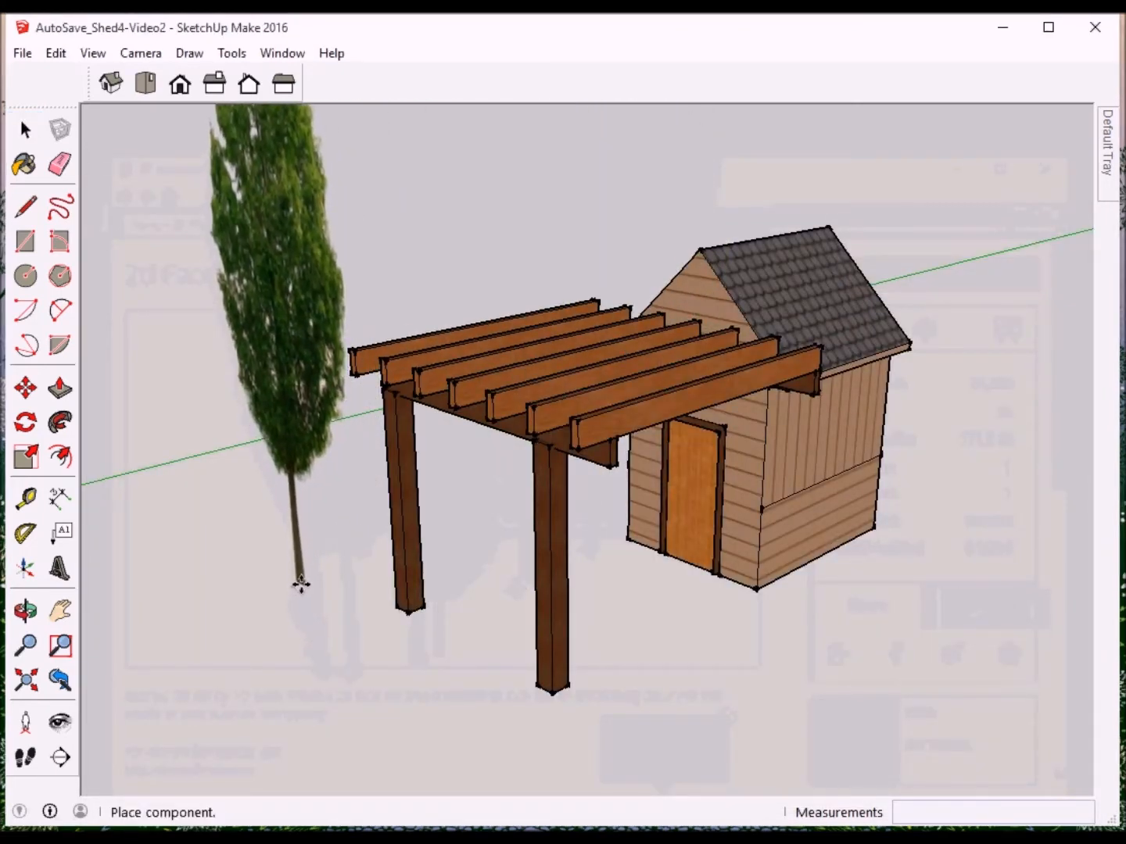
{"action": "left_click", "coordinate": [299, 586]}
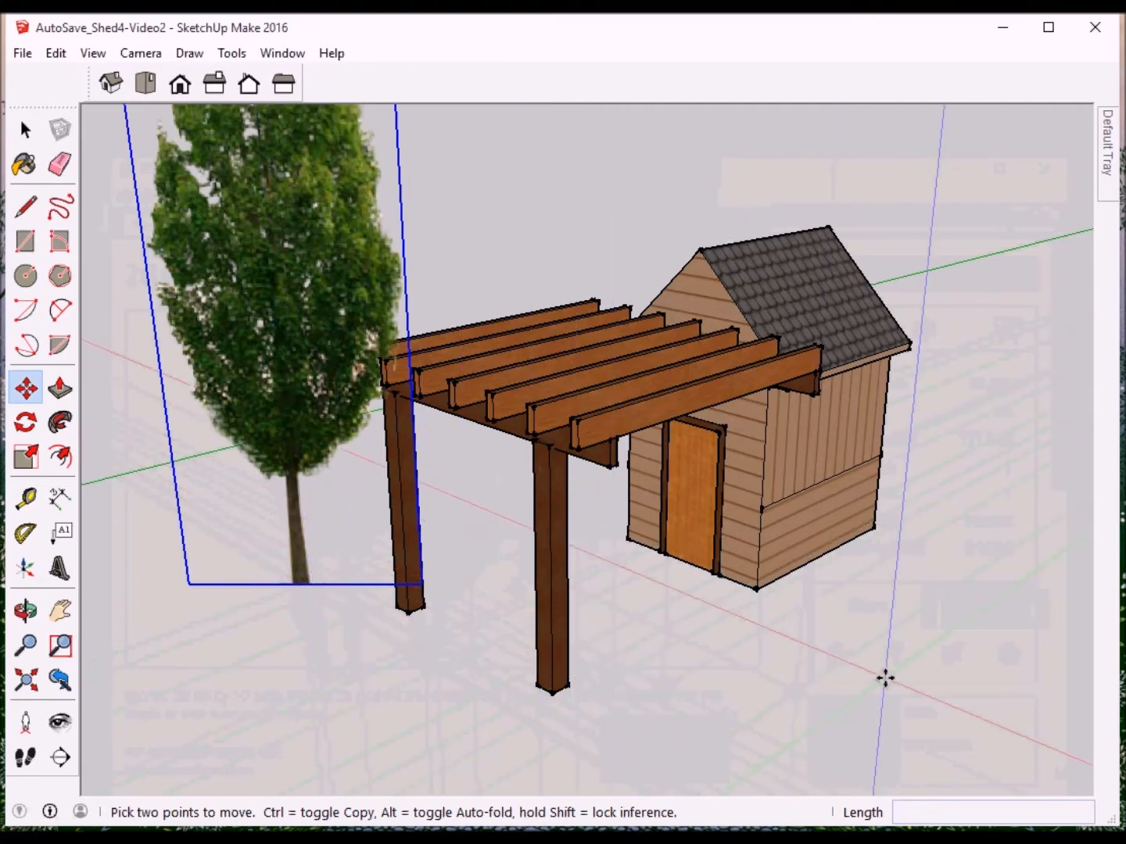
{"action": "left_click", "coordinate": [1003, 623]}
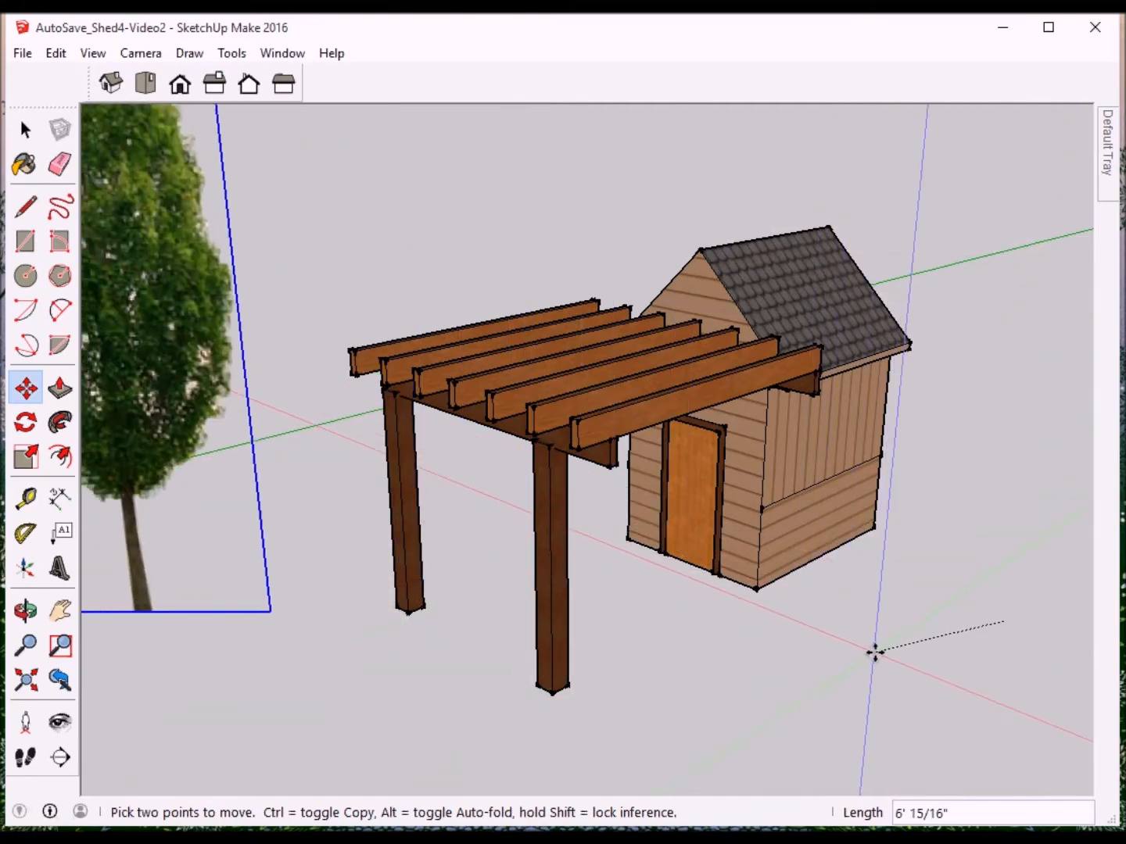
{"action": "left_click", "coordinate": [897, 651]}
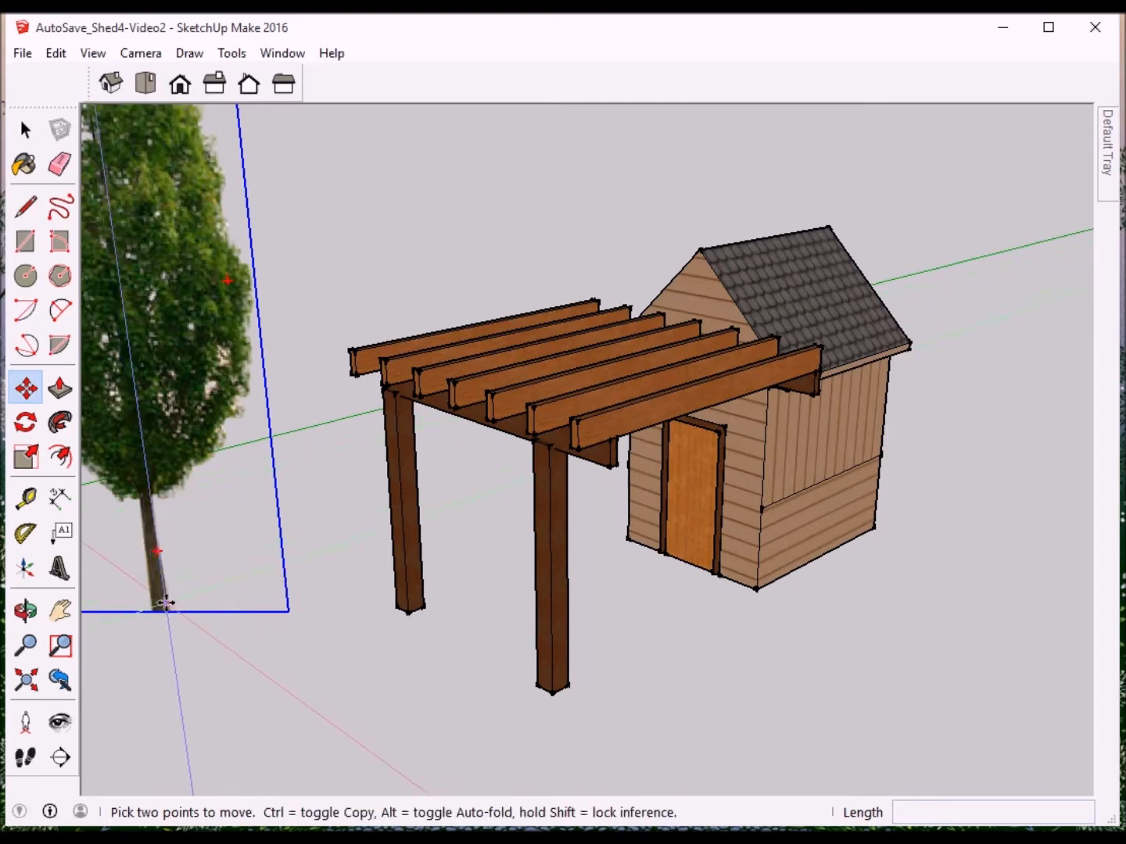
Step: Copy the maple with the Move tool so one stands left of the pergola and one right of the shed, about 33' apart
{"action": "left_click", "coordinate": [167, 611]}
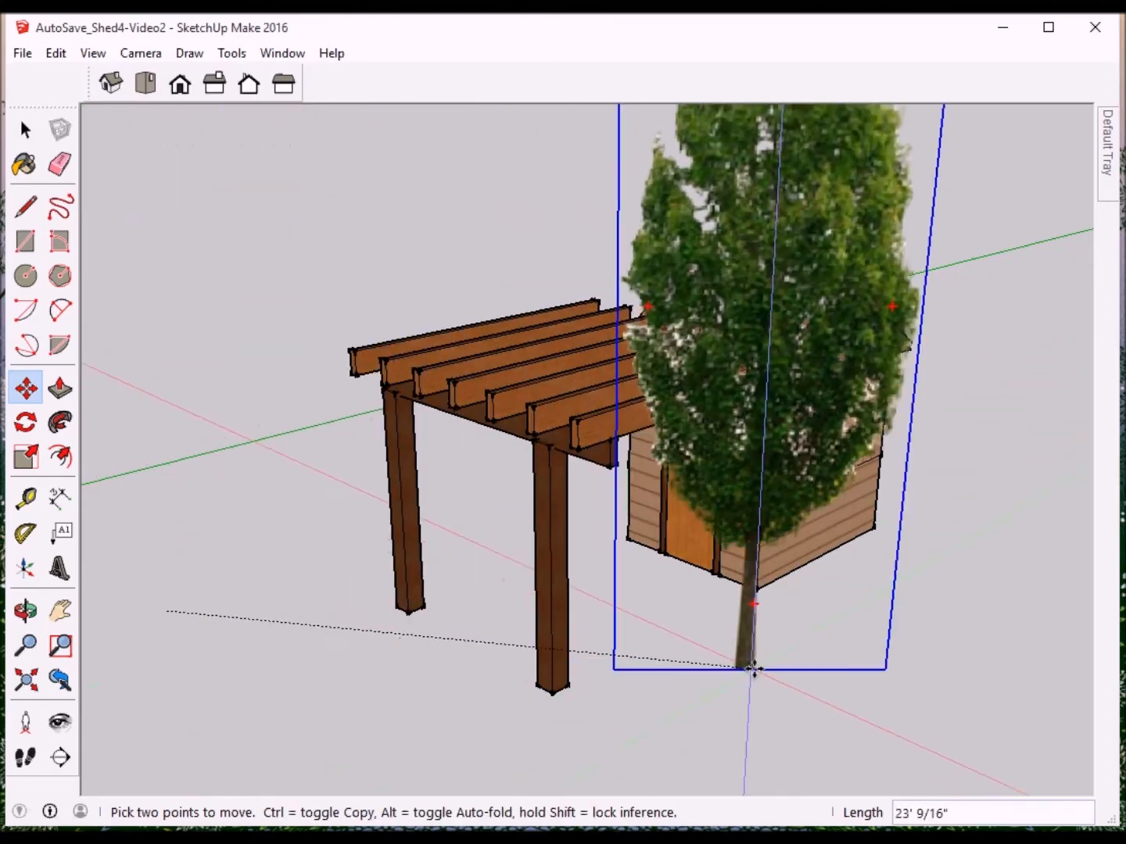
{"action": "key", "text": "ctrl"}
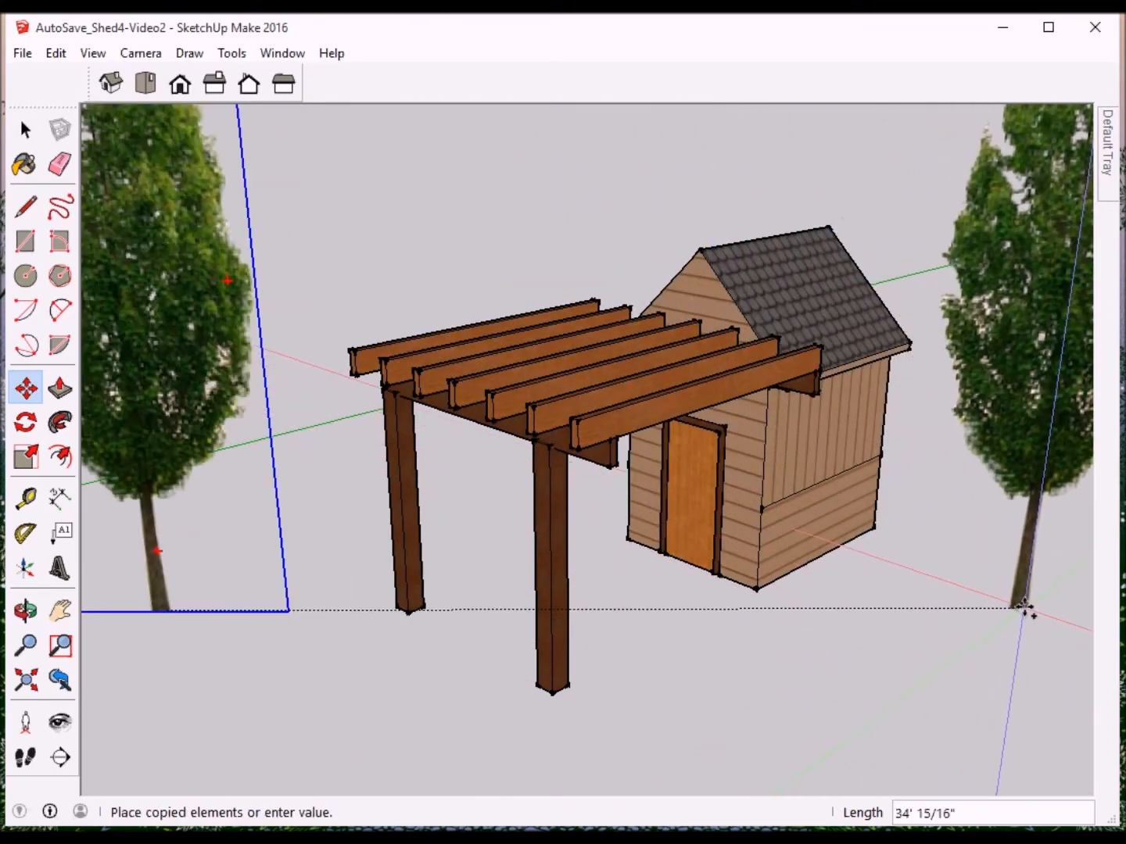
{"action": "key", "text": "ctrl"}
{"action": "key", "text": "ctrl"}
{"action": "key", "text": "ctrl"}
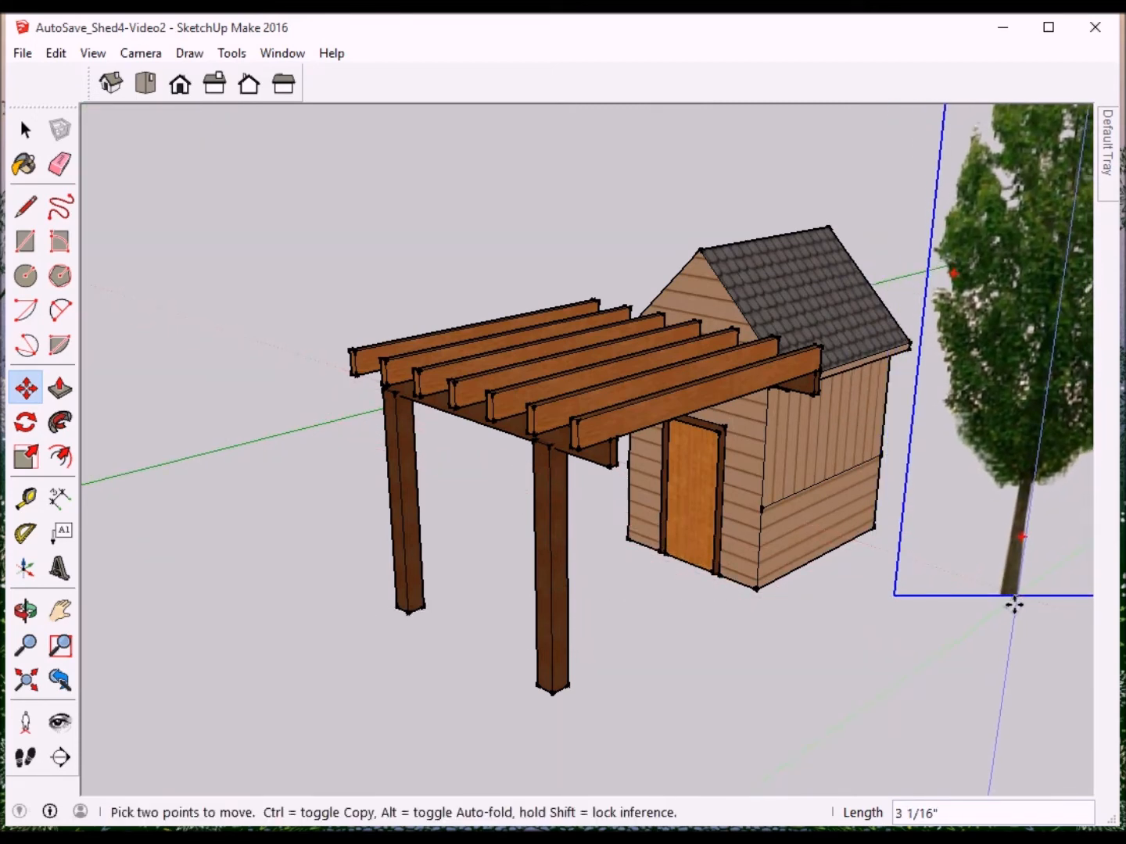
{"action": "key", "text": "ctrl"}
{"action": "key", "text": "ctrl"}
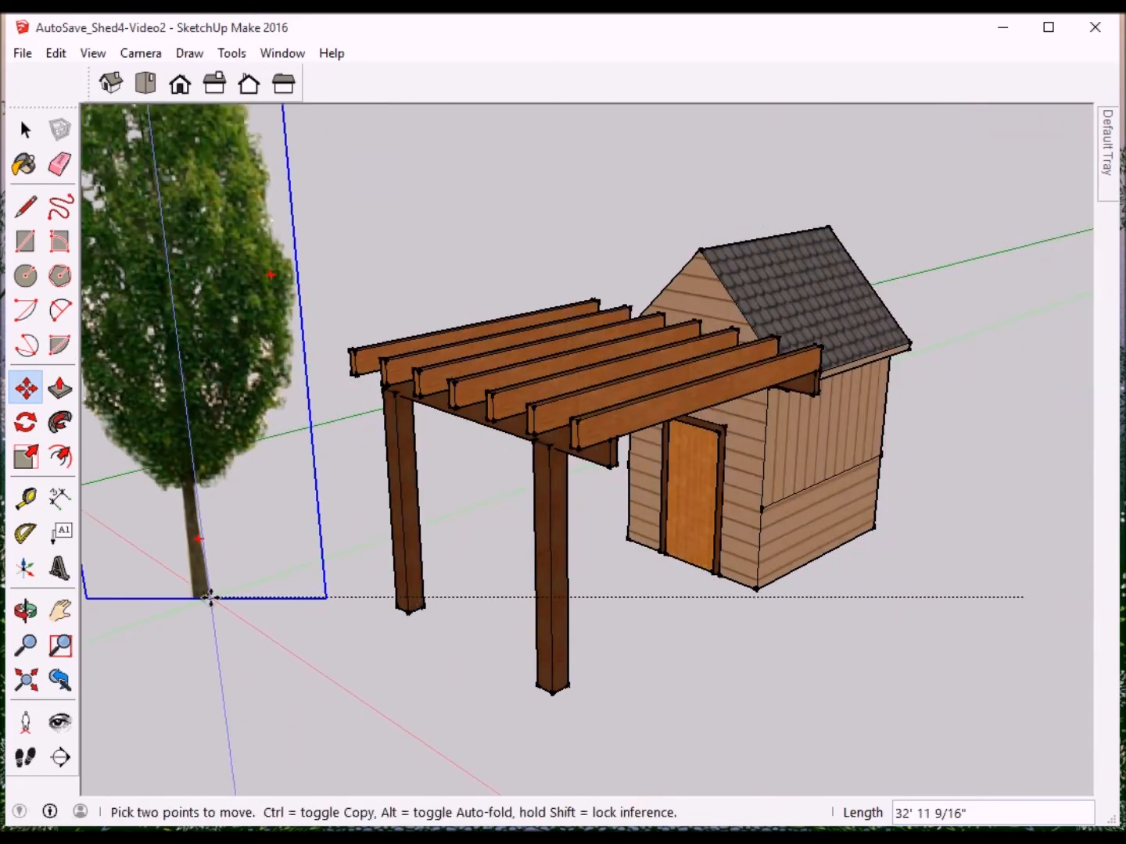
{"action": "key", "text": "ctrl"}
{"action": "left_click", "coordinate": [216, 590]}
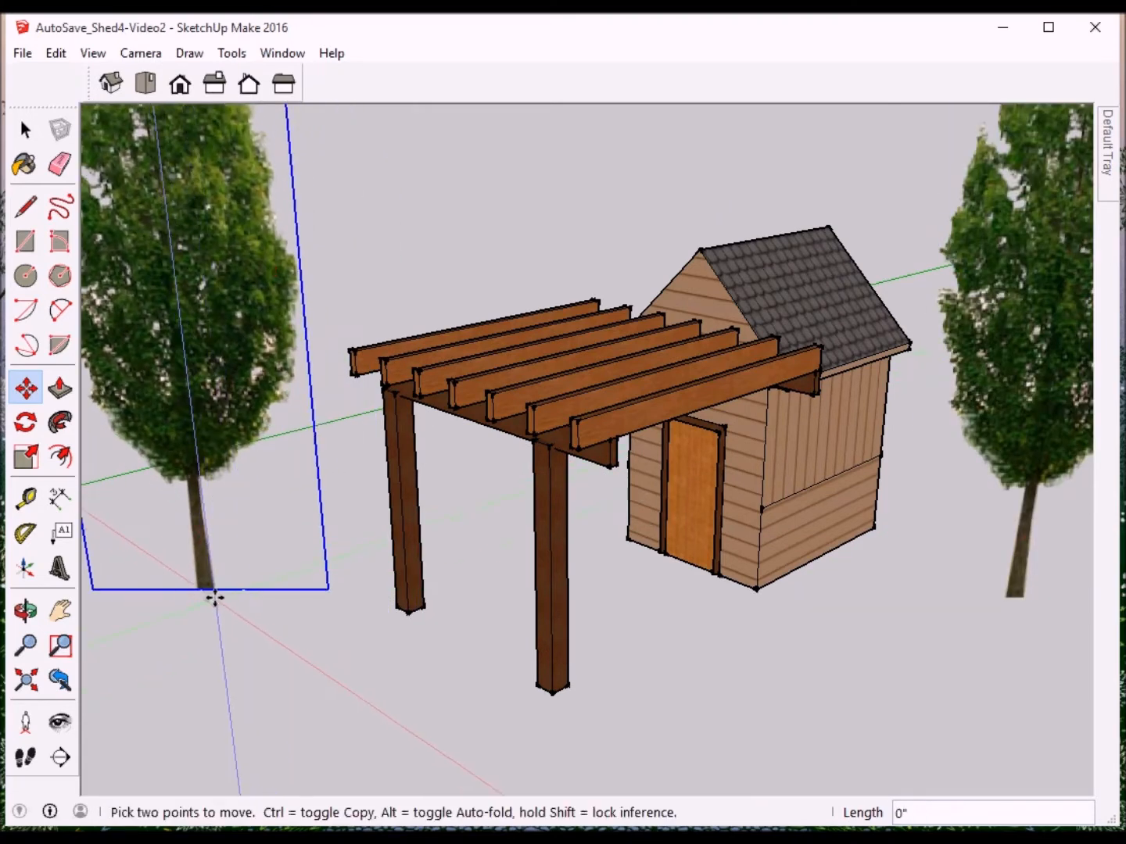
Step: Copy the maple beside the pergola about 34' 9" across to the foreground right of the shed
{"action": "left_click", "coordinate": [215, 591]}
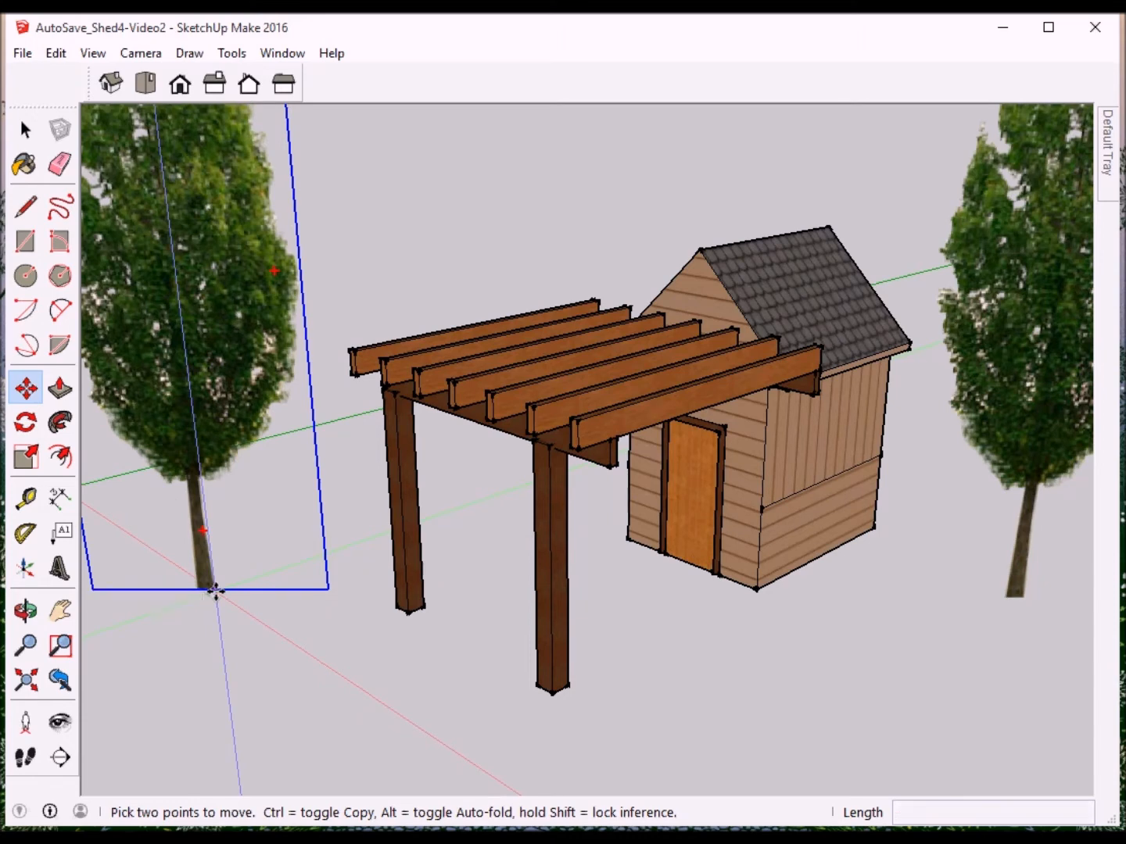
{"action": "key", "text": "ctrl"}
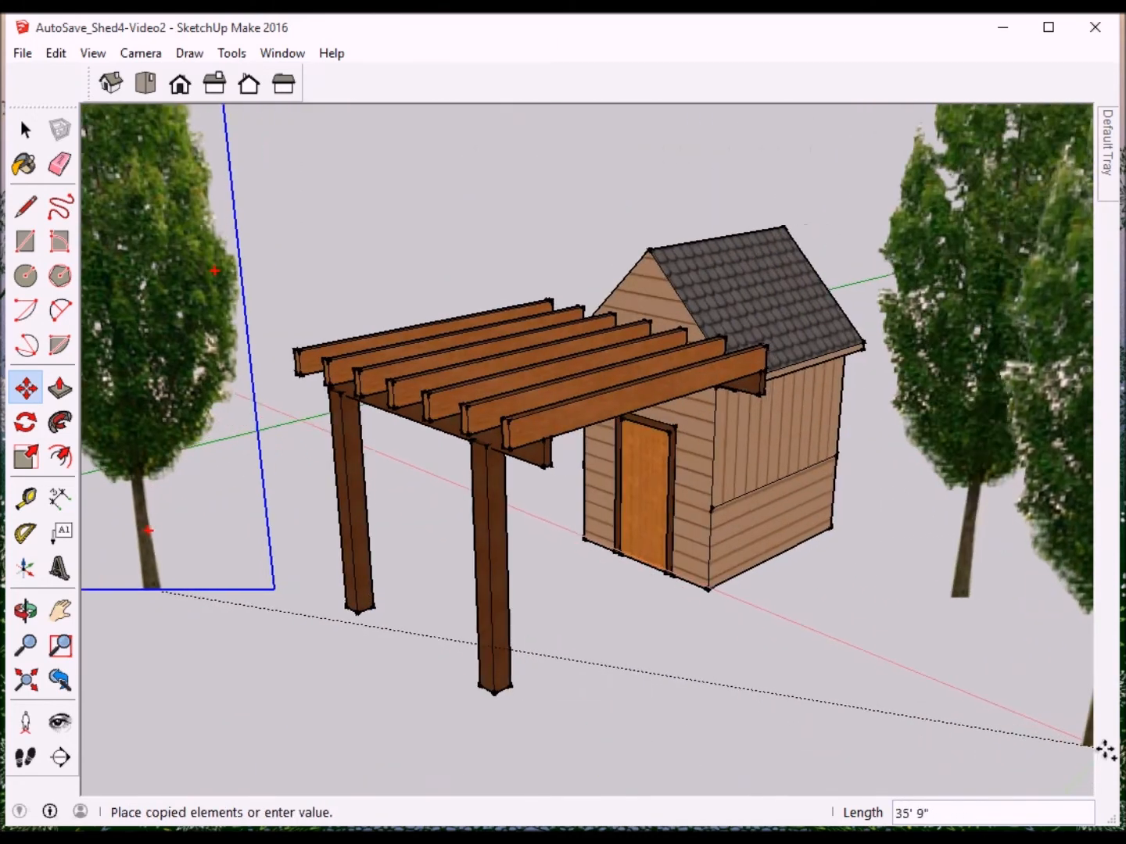
{"action": "left_click", "coordinate": [1069, 738]}
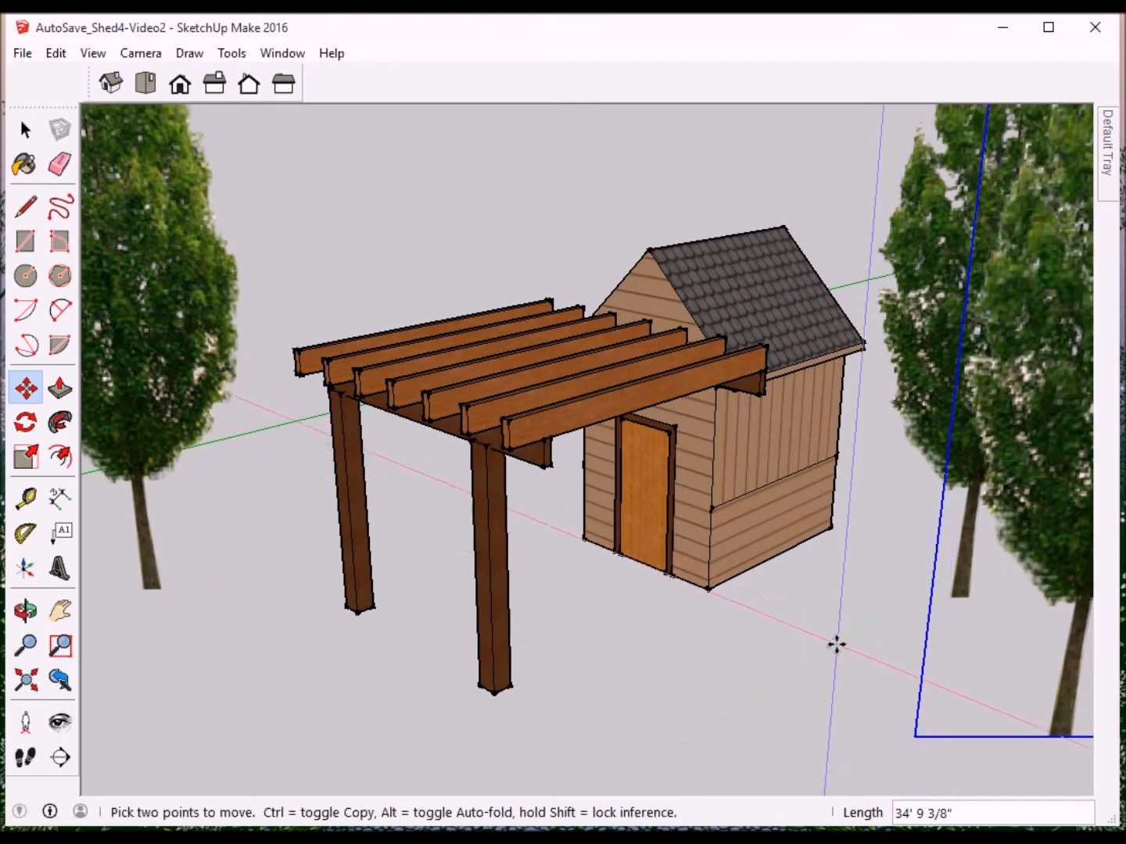
Step: Switch to the top view and search the 3D Warehouse for "tree" again
{"action": "left_click", "coordinate": [148, 88]}
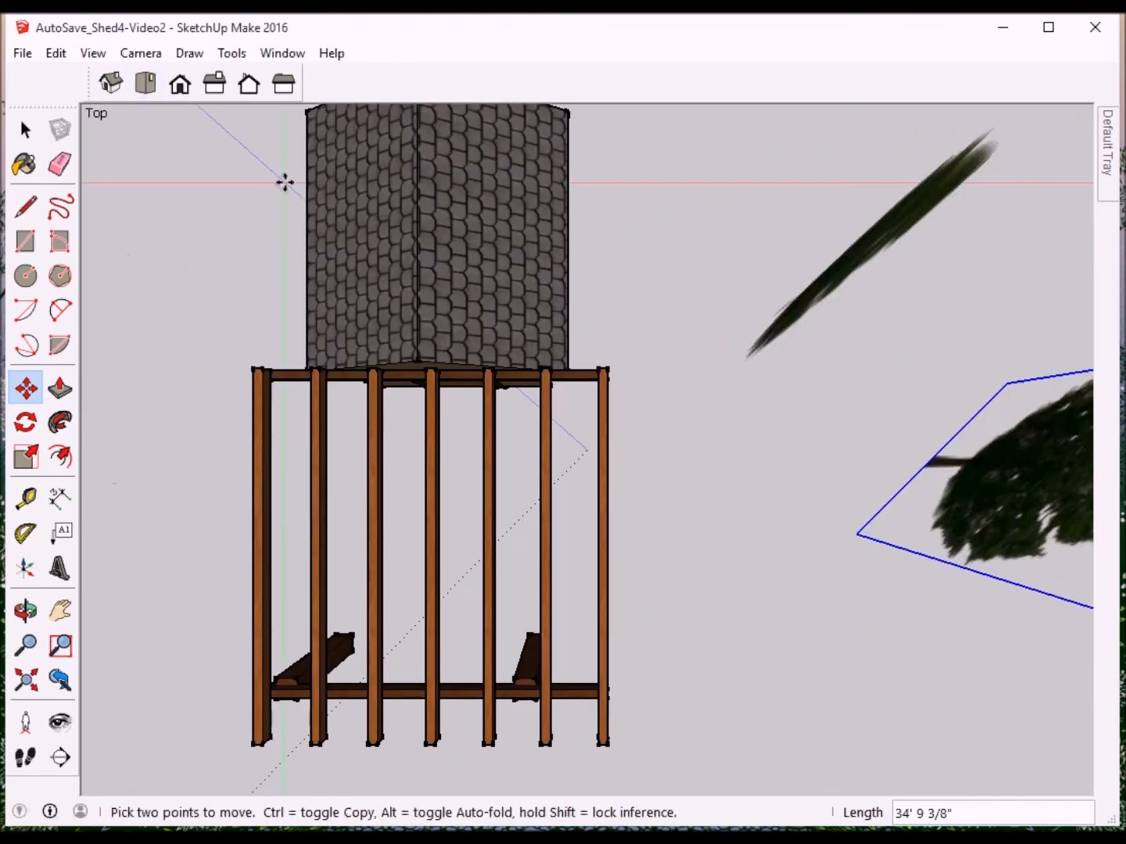
{"action": "scroll", "coordinate": [645, 419], "scroll_direction": "down", "scroll_amount": 3}
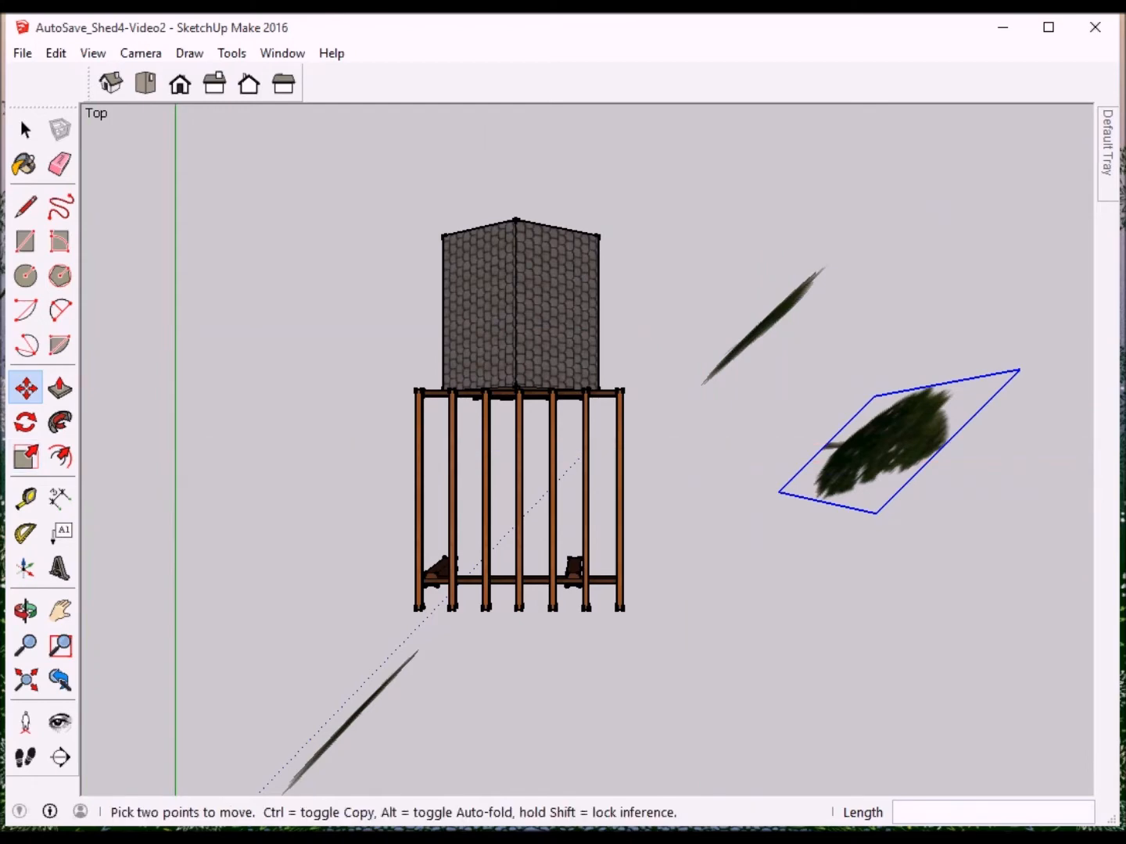
{"action": "left_click", "coordinate": [276, 54]}
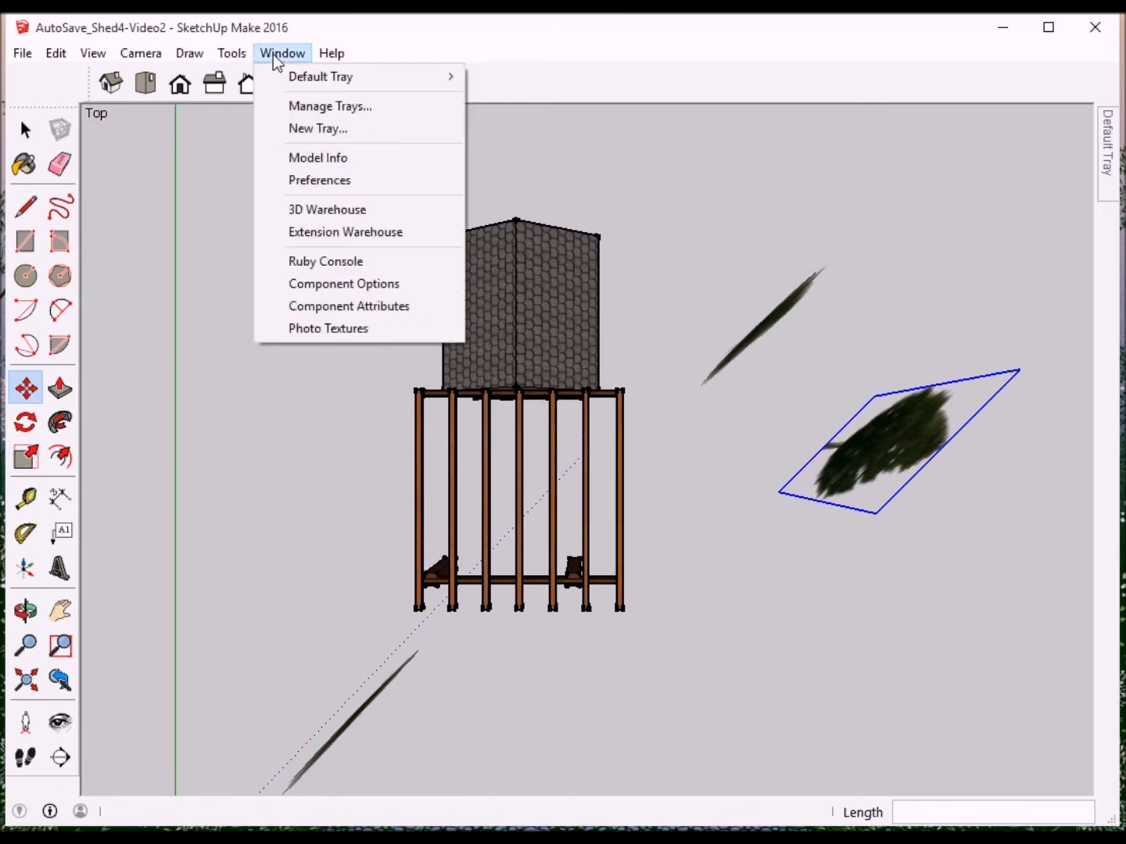
{"action": "left_click", "coordinate": [335, 210]}
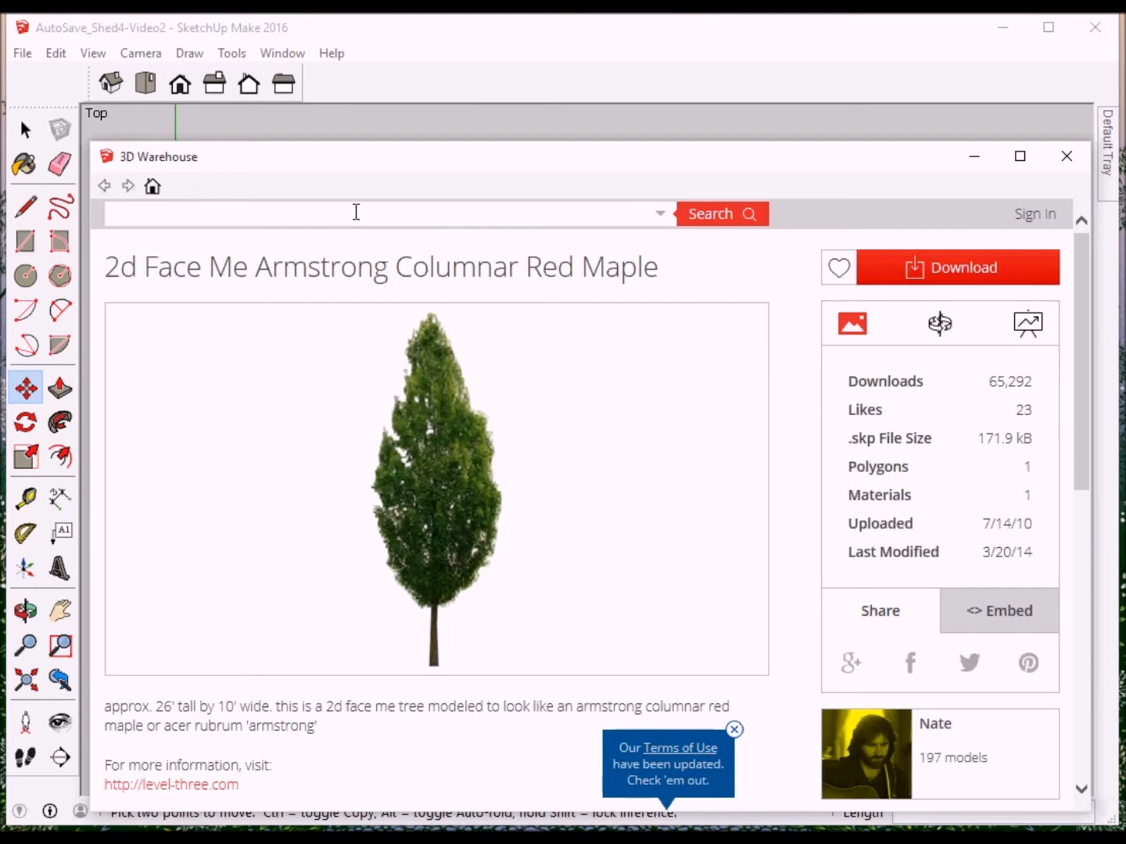
{"action": "type", "text": "tree"}
{"action": "left_click", "coordinate": [691, 219]}
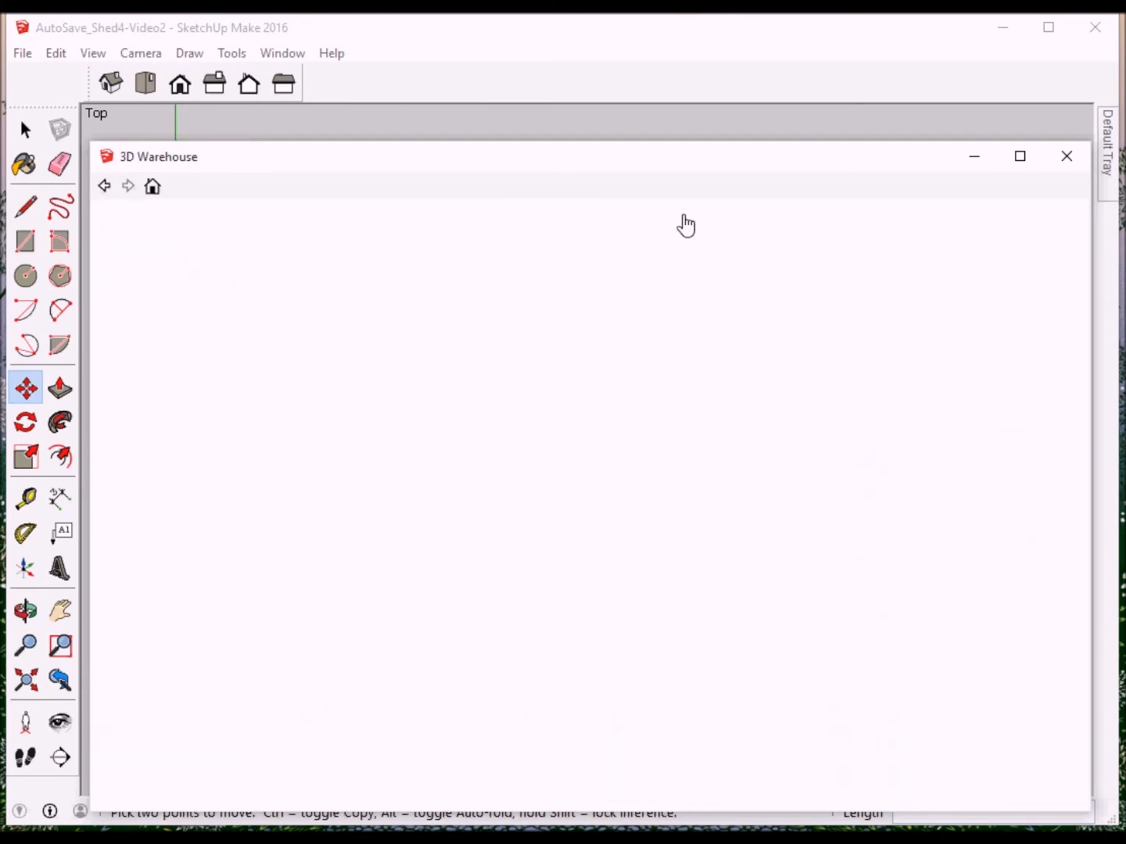
Step: Load the Shi tree model from the search results into the scene and place it behind the shed
{"action": "scroll", "coordinate": [410, 426], "scroll_direction": "down", "scroll_amount": 3}
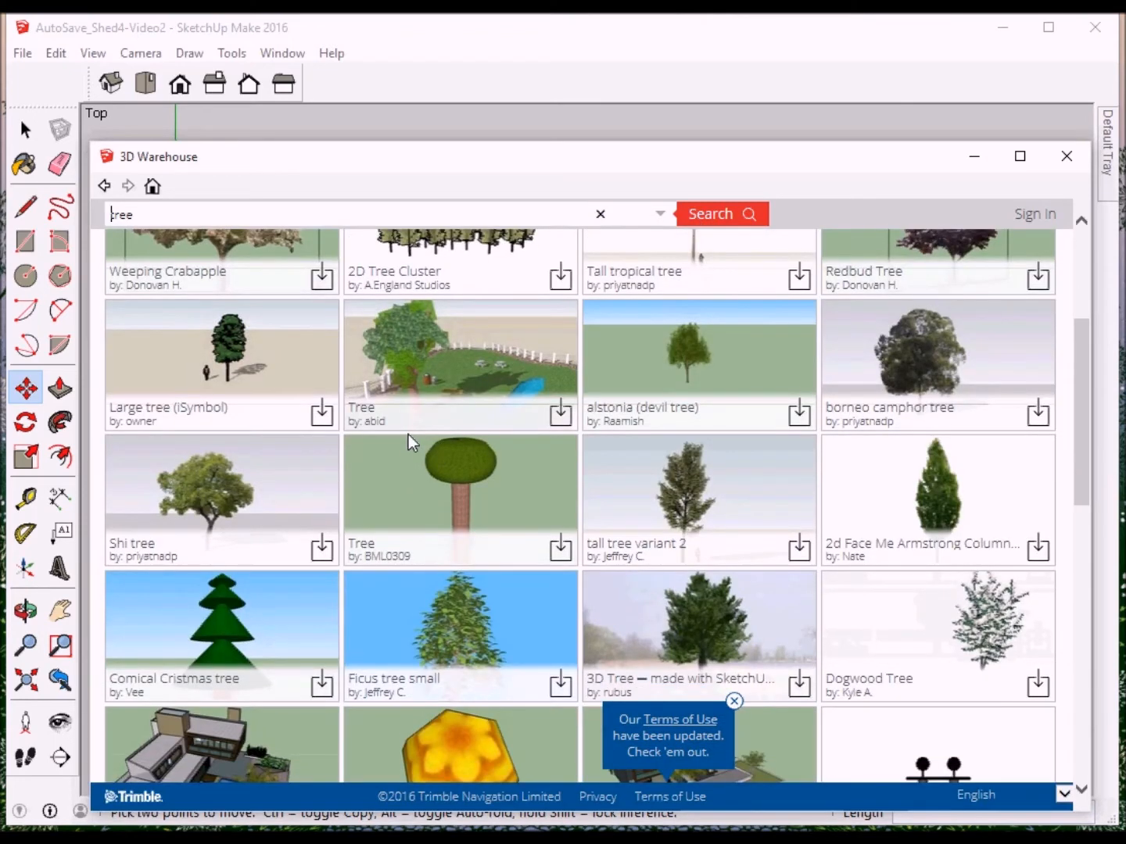
{"action": "left_click", "coordinate": [208, 496]}
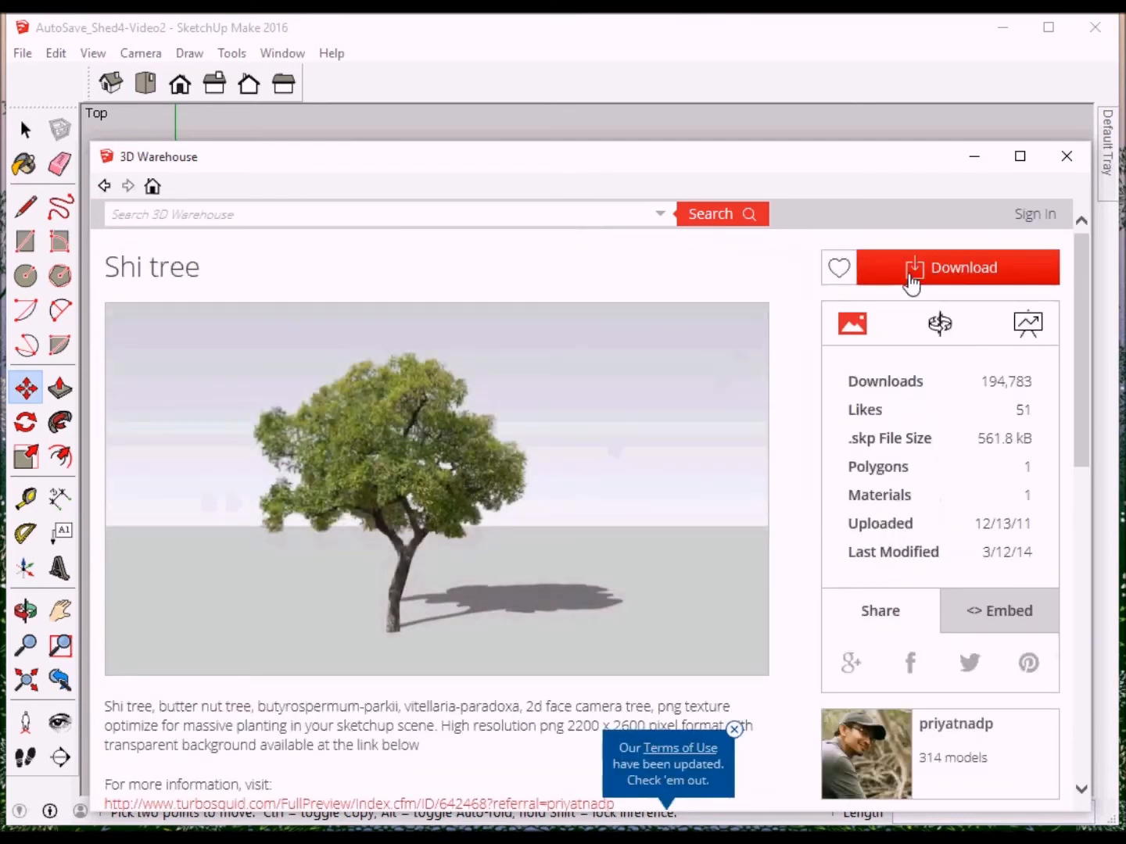
{"action": "left_click", "coordinate": [910, 261]}
{"action": "left_click", "coordinate": [510, 537]}
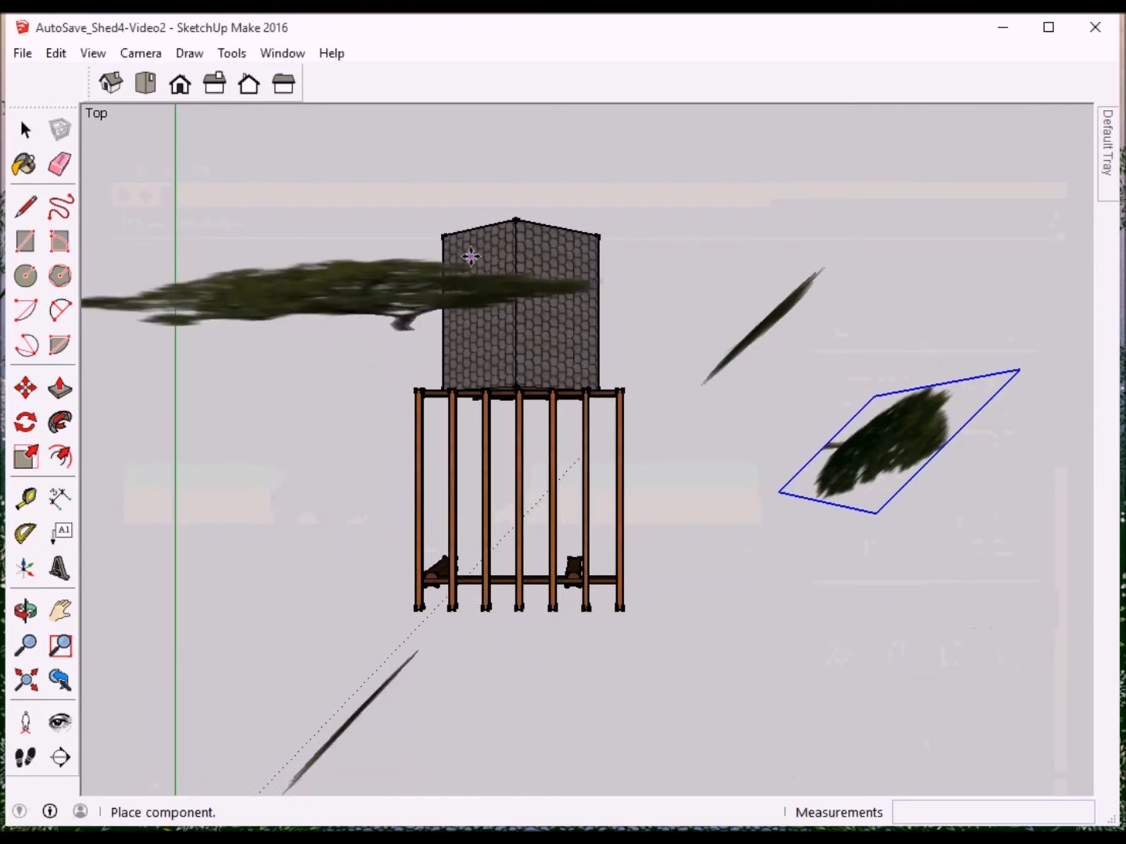
{"action": "left_click", "coordinate": [484, 140]}
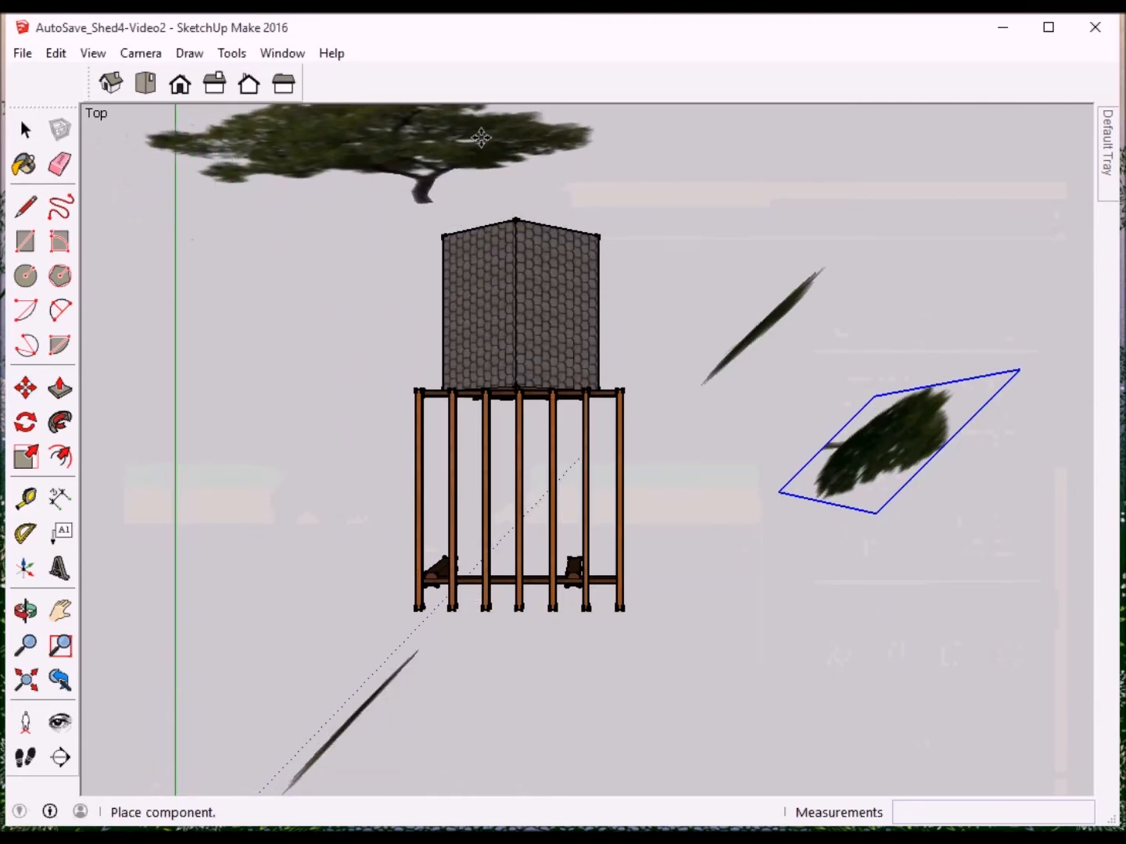
{"action": "key", "text": "m"}
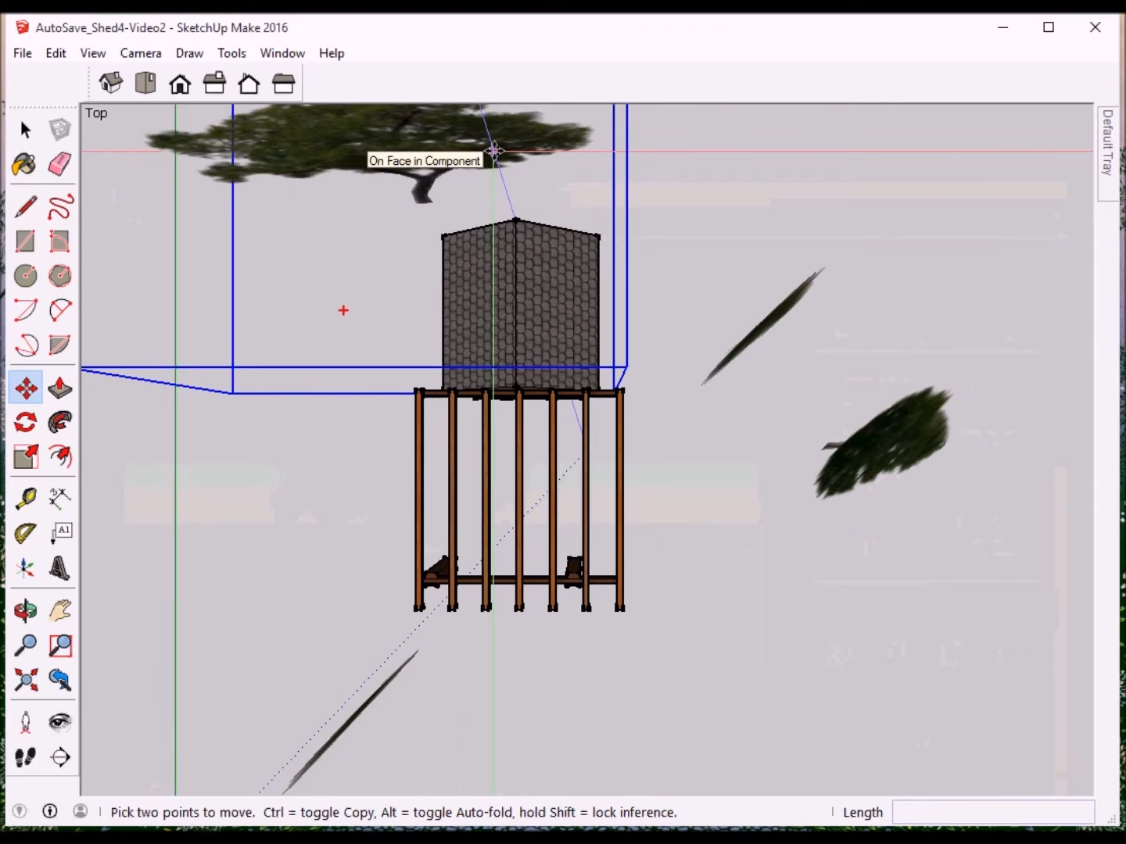
{"action": "left_click", "coordinate": [110, 82]}
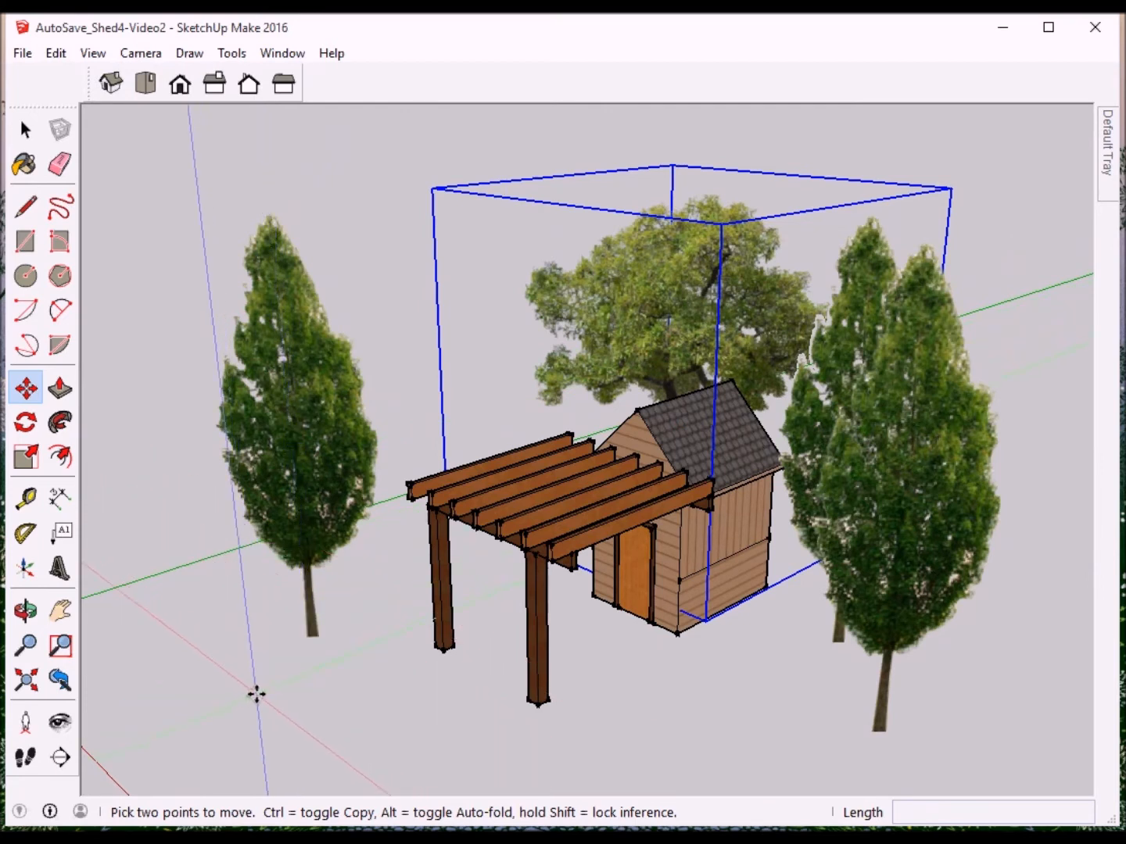
{"action": "key", "text": "space"}
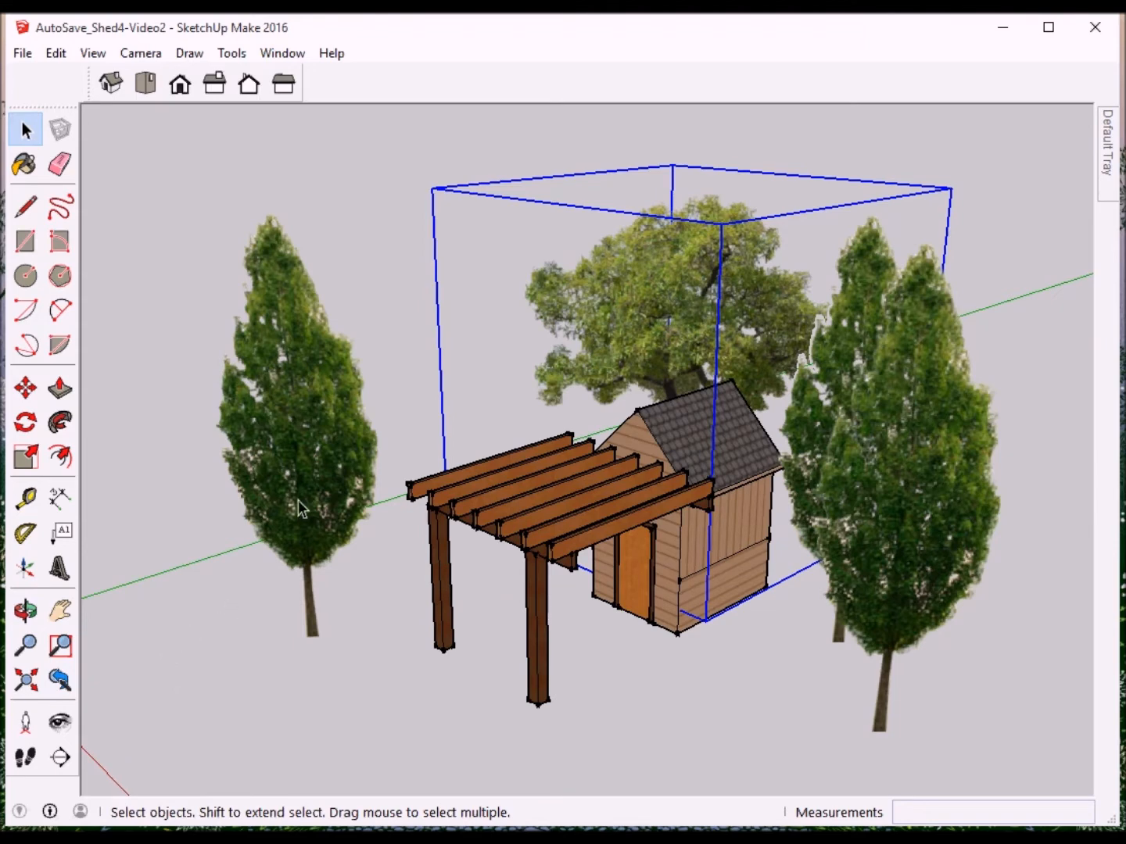
Step: Add the Shadows settings to the default tray and pin the tray open
{"action": "left_click", "coordinate": [283, 52]}
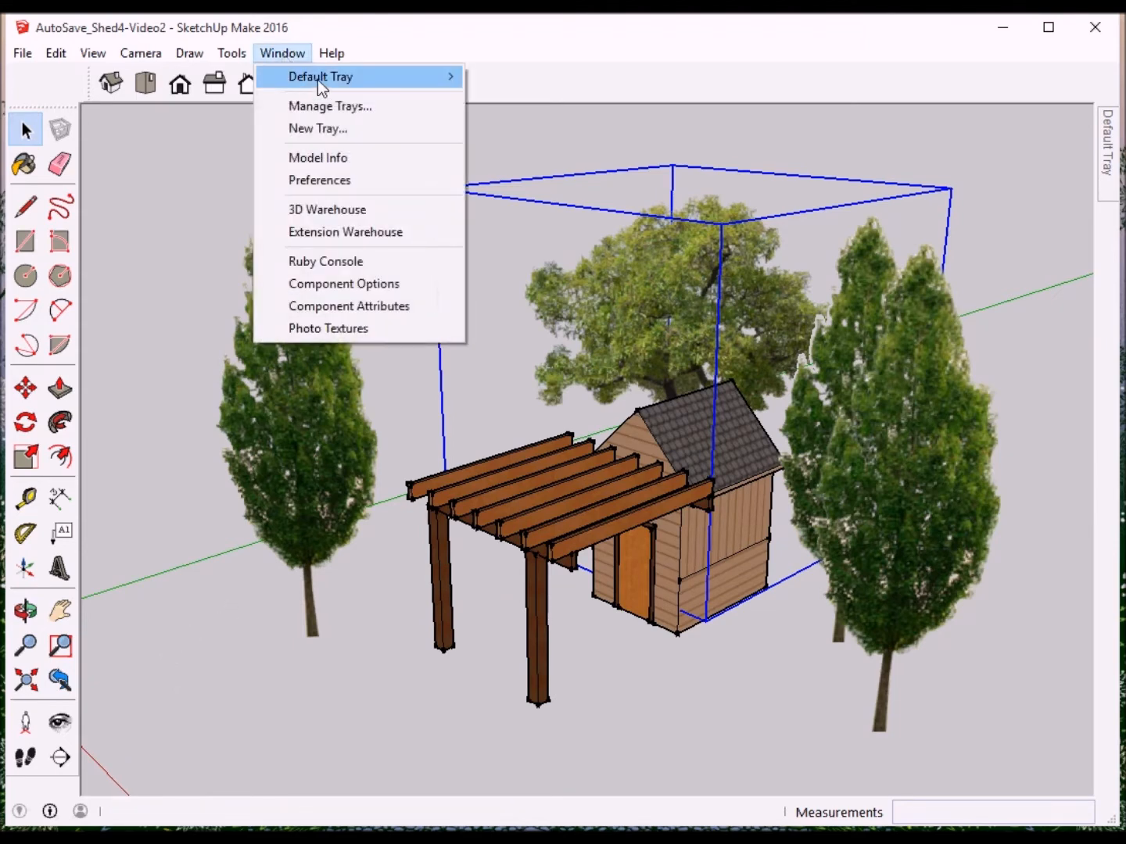
{"action": "mouse_move", "coordinate": [372, 79]}
{"action": "left_click", "coordinate": [500, 80]}
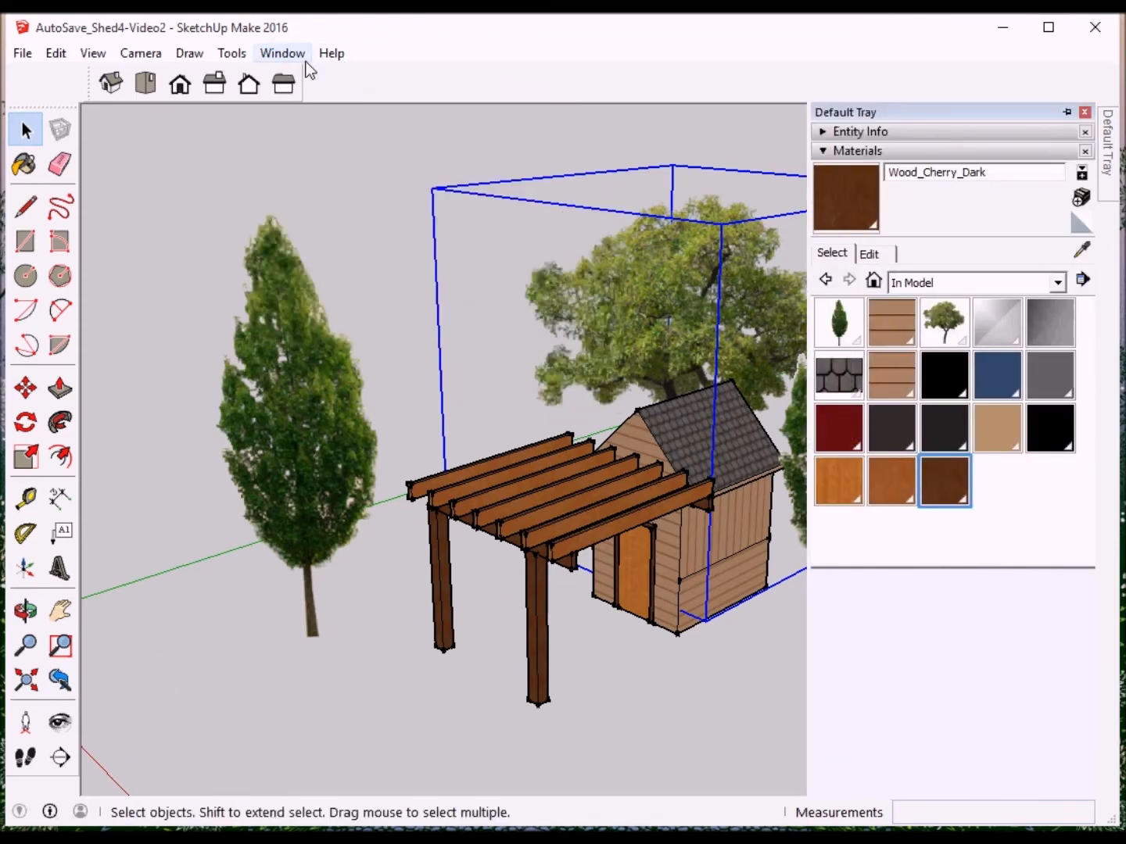
{"action": "left_click", "coordinate": [285, 54]}
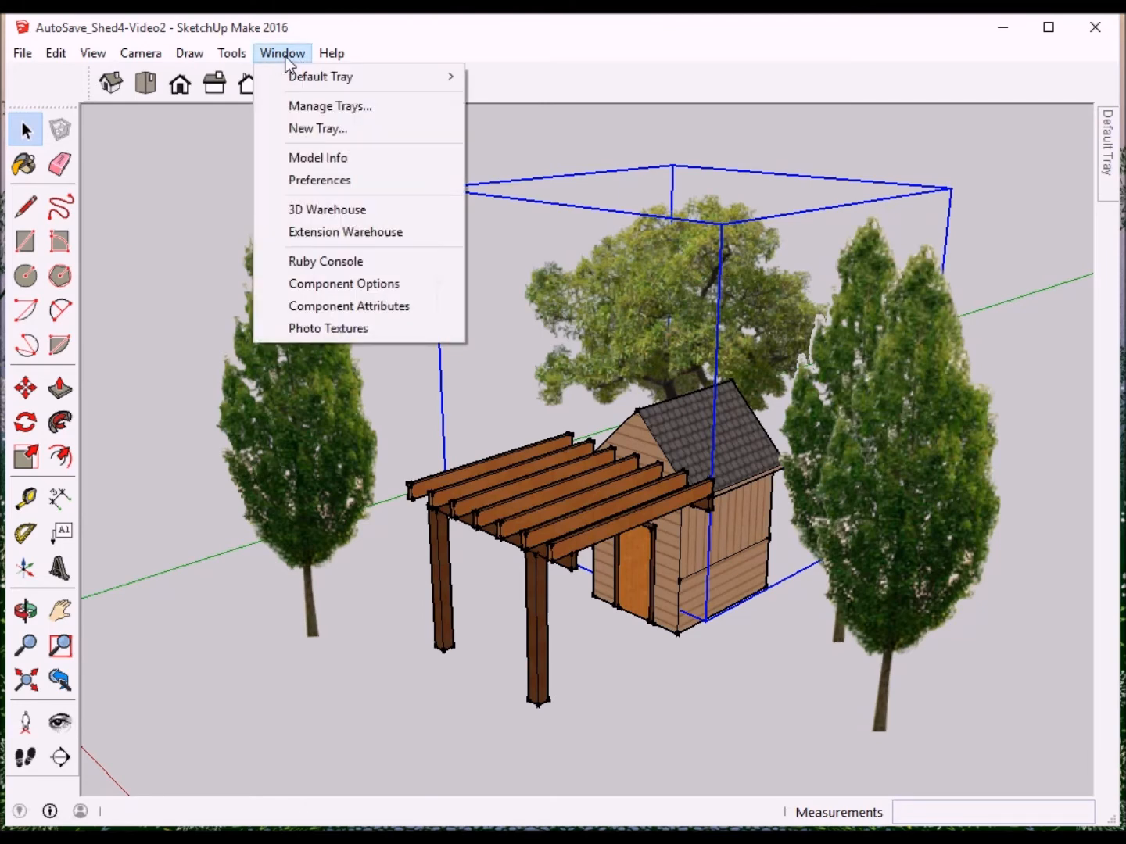
{"action": "mouse_move", "coordinate": [297, 72]}
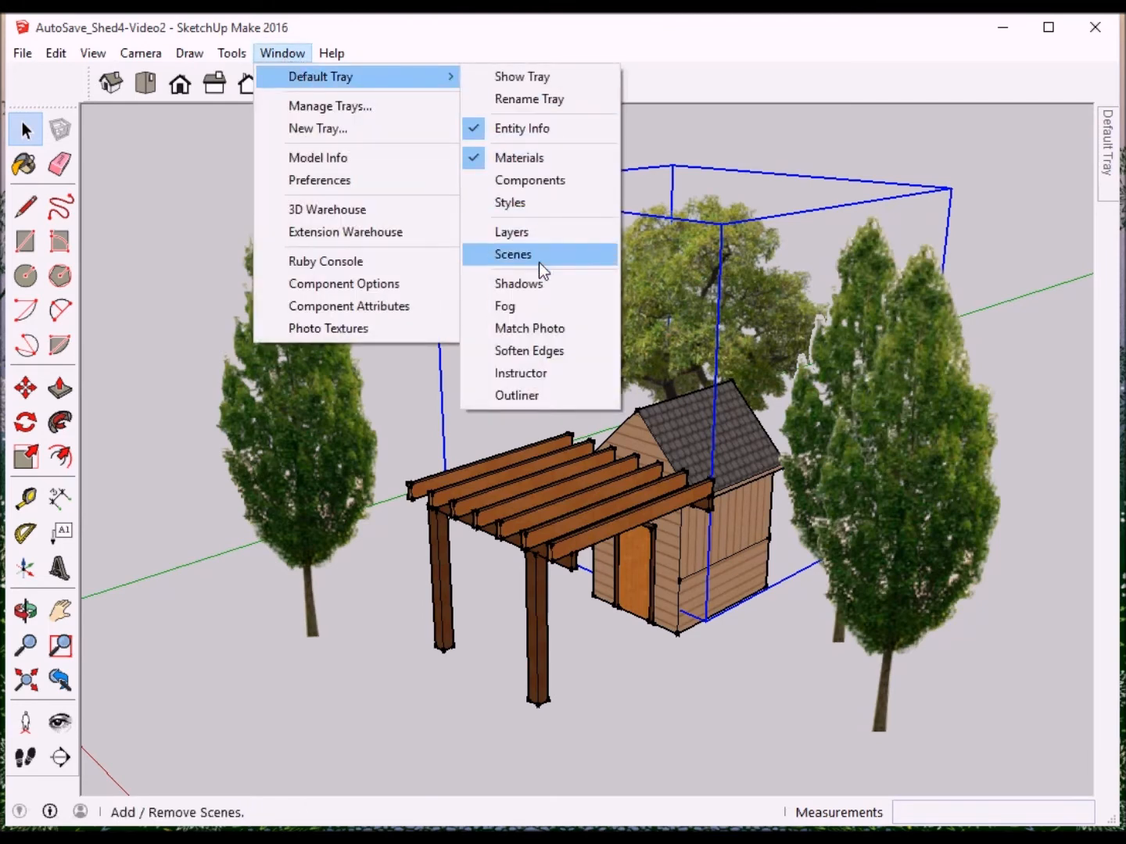
{"action": "left_click", "coordinate": [531, 284]}
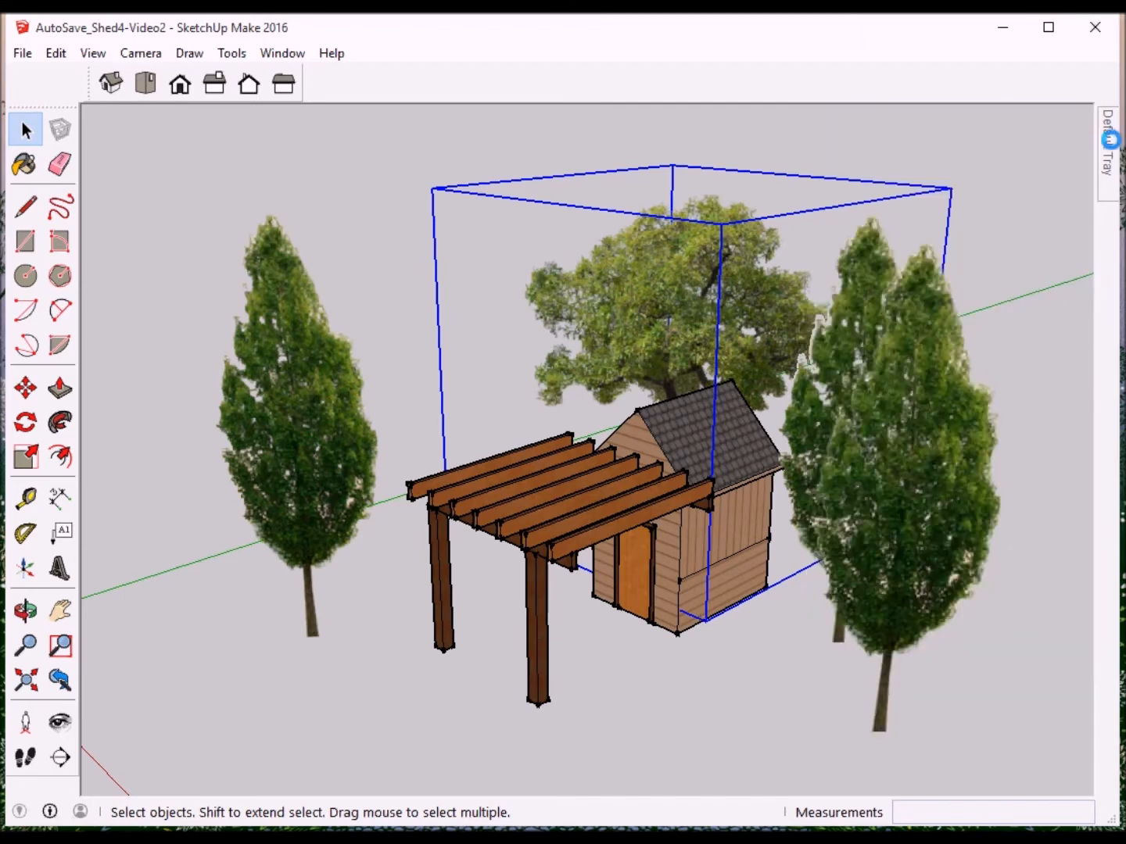
{"action": "mouse_move", "coordinate": [1110, 149]}
{"action": "left_click", "coordinate": [1068, 114]}
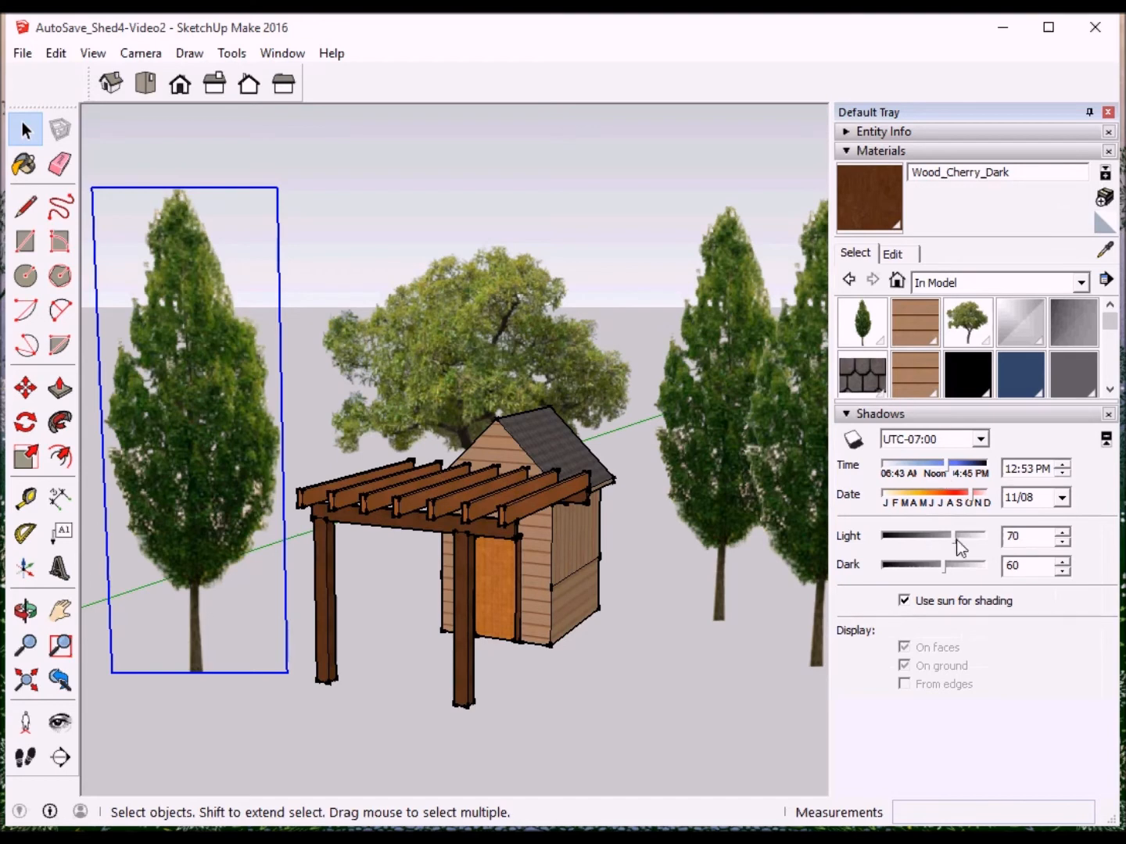
Step: Turn on shadows for the model and set the shadow time to 11:35 AM
{"action": "left_click", "coordinate": [854, 441]}
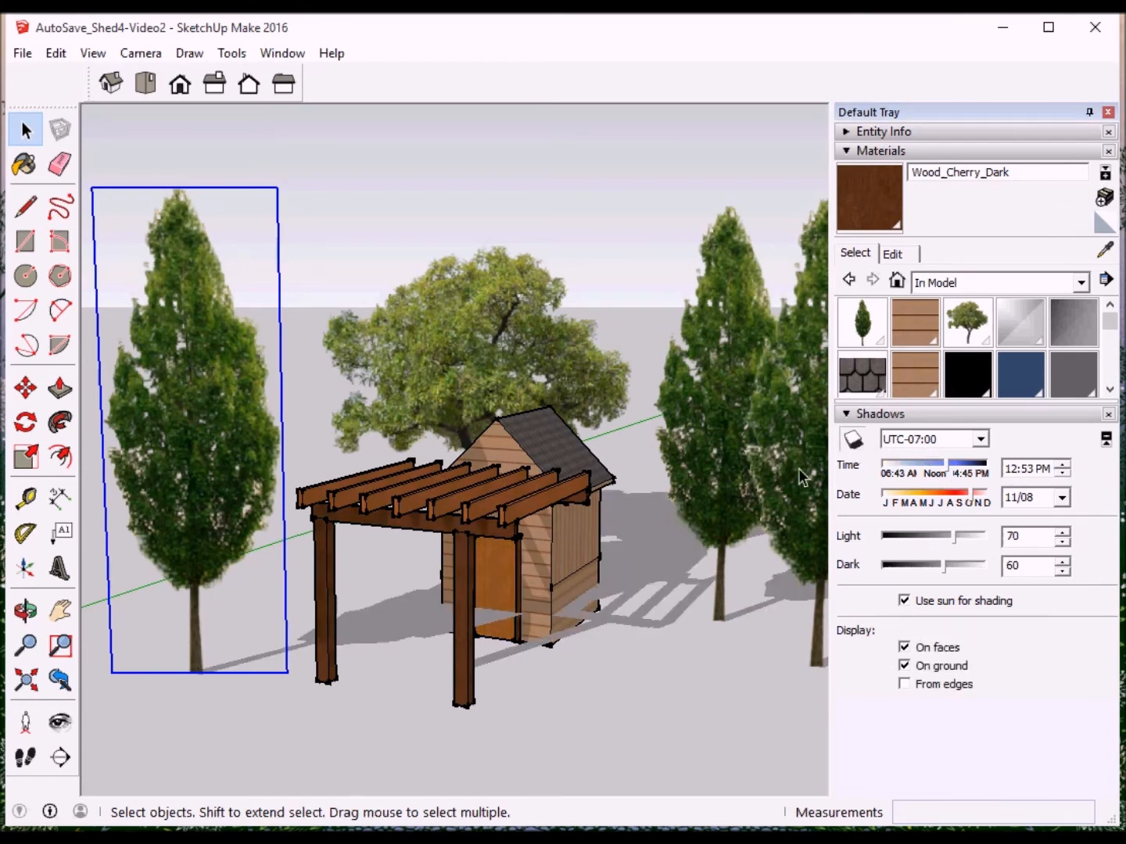
{"action": "key", "text": "o"}
{"action": "left_click_drag", "start_coordinate": [725, 602], "coordinate": [722, 679]}
{"action": "key", "text": "space"}
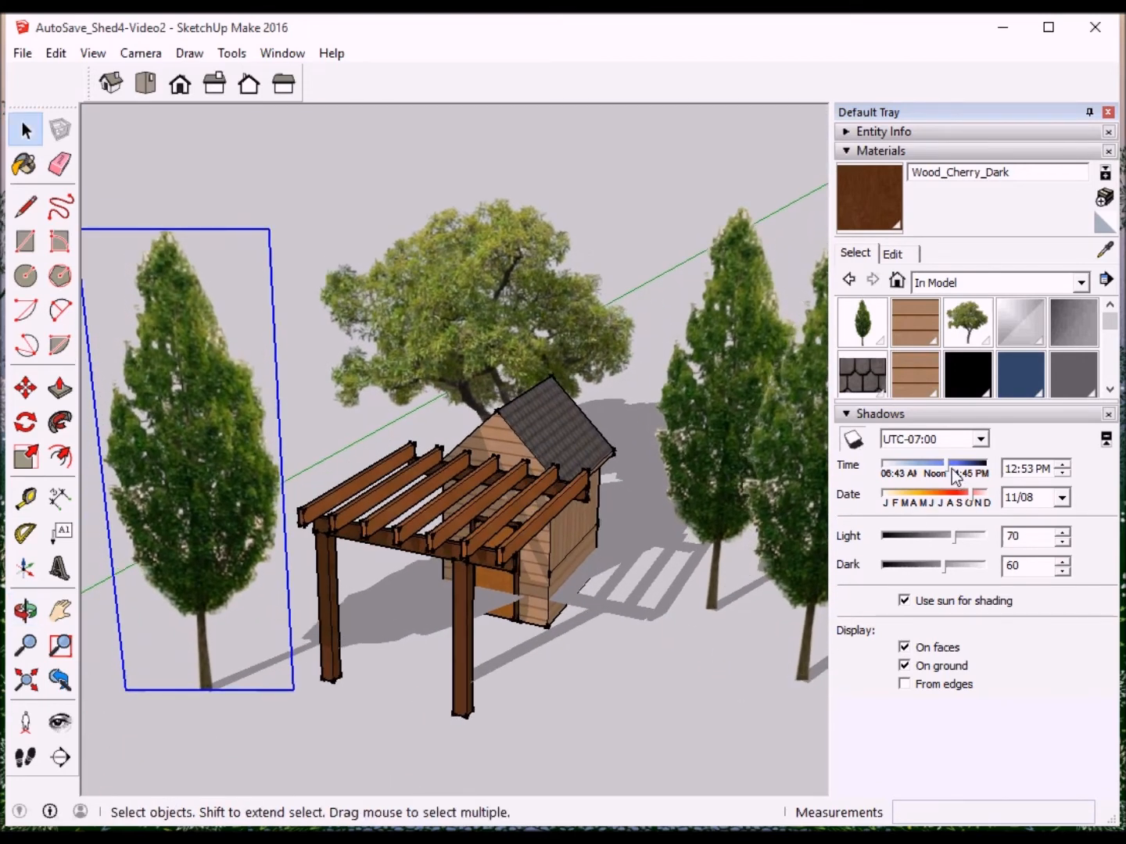
{"action": "left_click", "coordinate": [949, 472]}
{"action": "mouse_move", "coordinate": [950, 473]}
{"action": "left_mouse_down"}
{"action": "mouse_move", "coordinate": [926, 473]}
{"action": "mouse_move", "coordinate": [979, 477]}
{"action": "mouse_move", "coordinate": [936, 479]}
{"action": "left_mouse_up"}
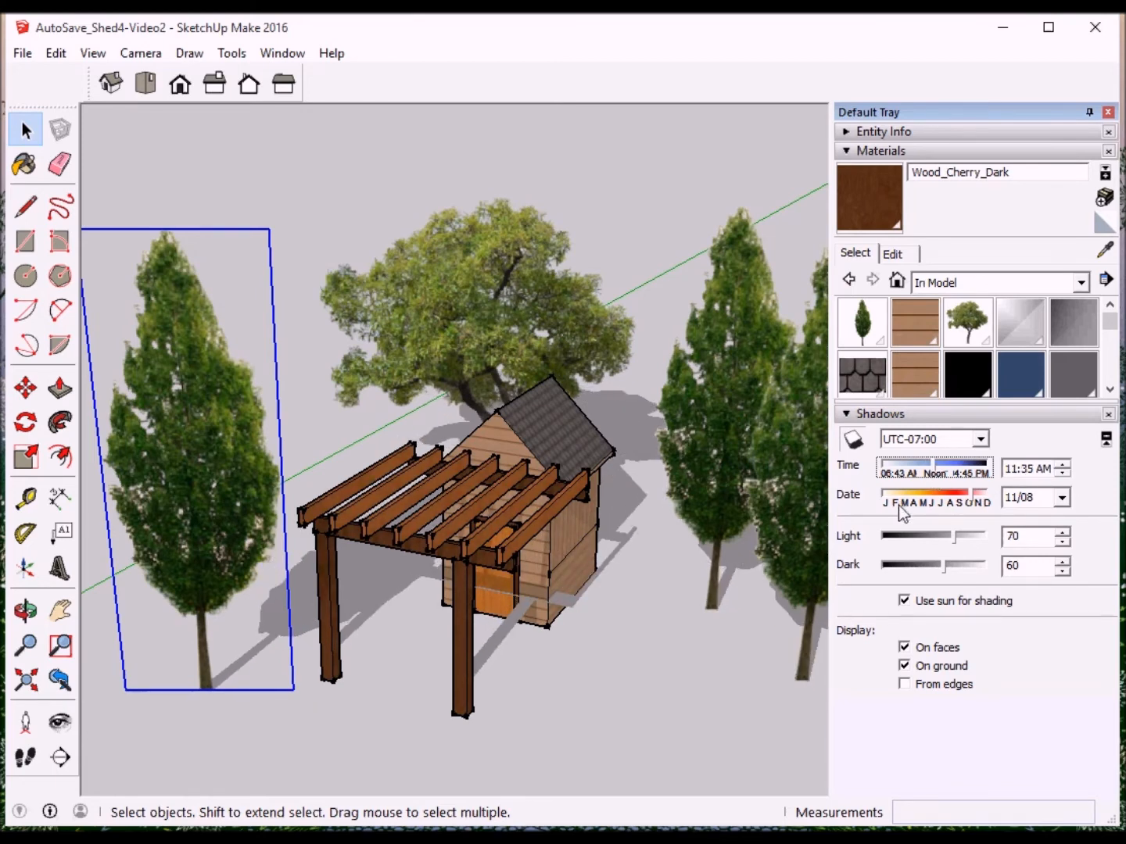
Step: Set the shadow light and dark values to 71 and the date to 09/03, with shadows cast from edges
{"action": "mouse_move", "coordinate": [954, 539]}
{"action": "left_mouse_down"}
{"action": "mouse_move", "coordinate": [971, 539]}
{"action": "mouse_move", "coordinate": [932, 540]}
{"action": "mouse_move", "coordinate": [955, 539]}
{"action": "mouse_move", "coordinate": [959, 567]}
{"action": "mouse_move", "coordinate": [931, 569]}
{"action": "mouse_move", "coordinate": [967, 568]}
{"action": "mouse_move", "coordinate": [957, 573]}
{"action": "left_mouse_up"}
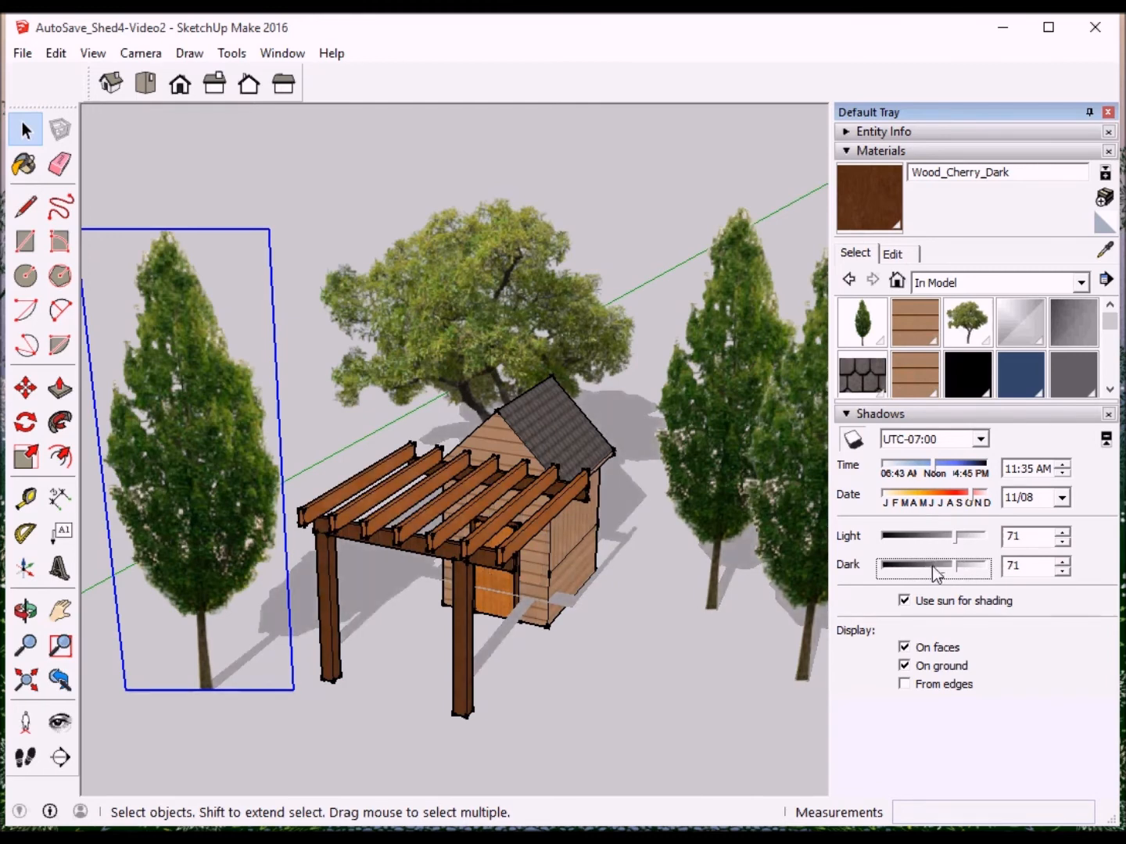
{"action": "mouse_move", "coordinate": [972, 502]}
{"action": "left_mouse_down"}
{"action": "mouse_move", "coordinate": [915, 512]}
{"action": "mouse_move", "coordinate": [953, 509]}
{"action": "left_mouse_up"}
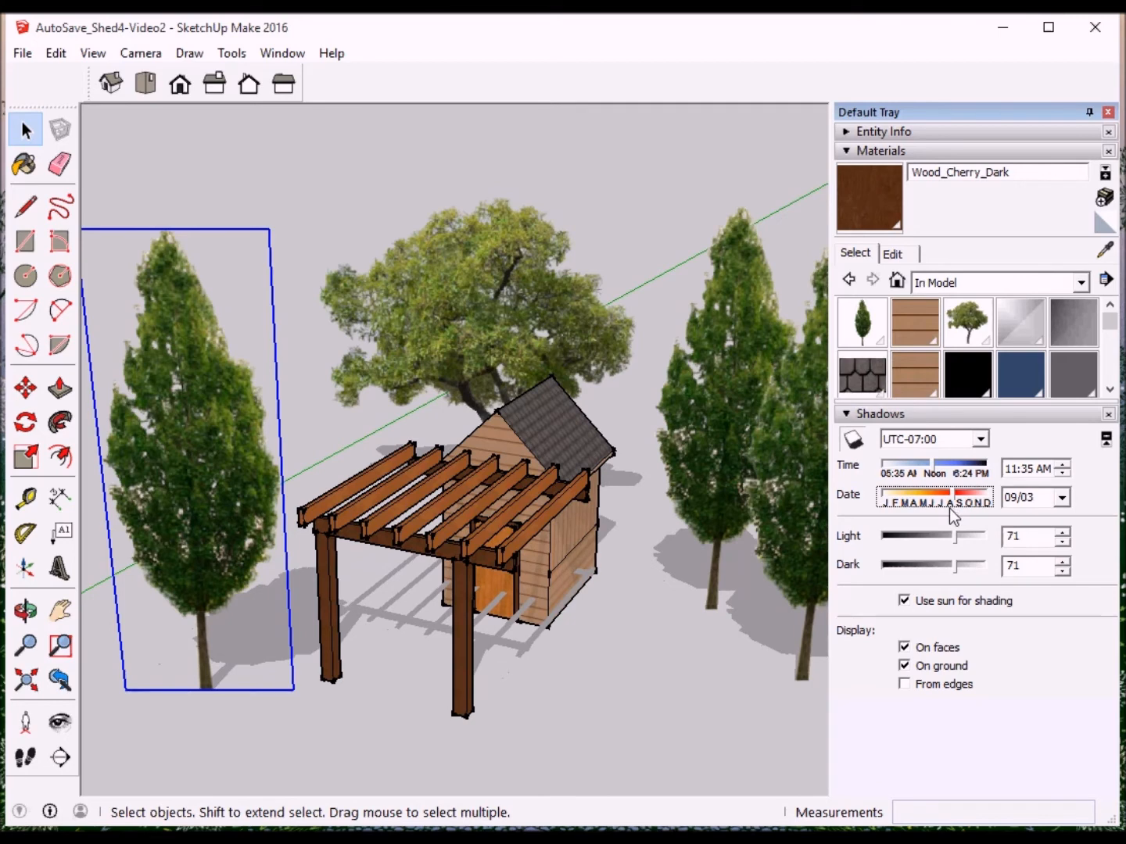
{"action": "left_click", "coordinate": [911, 689]}
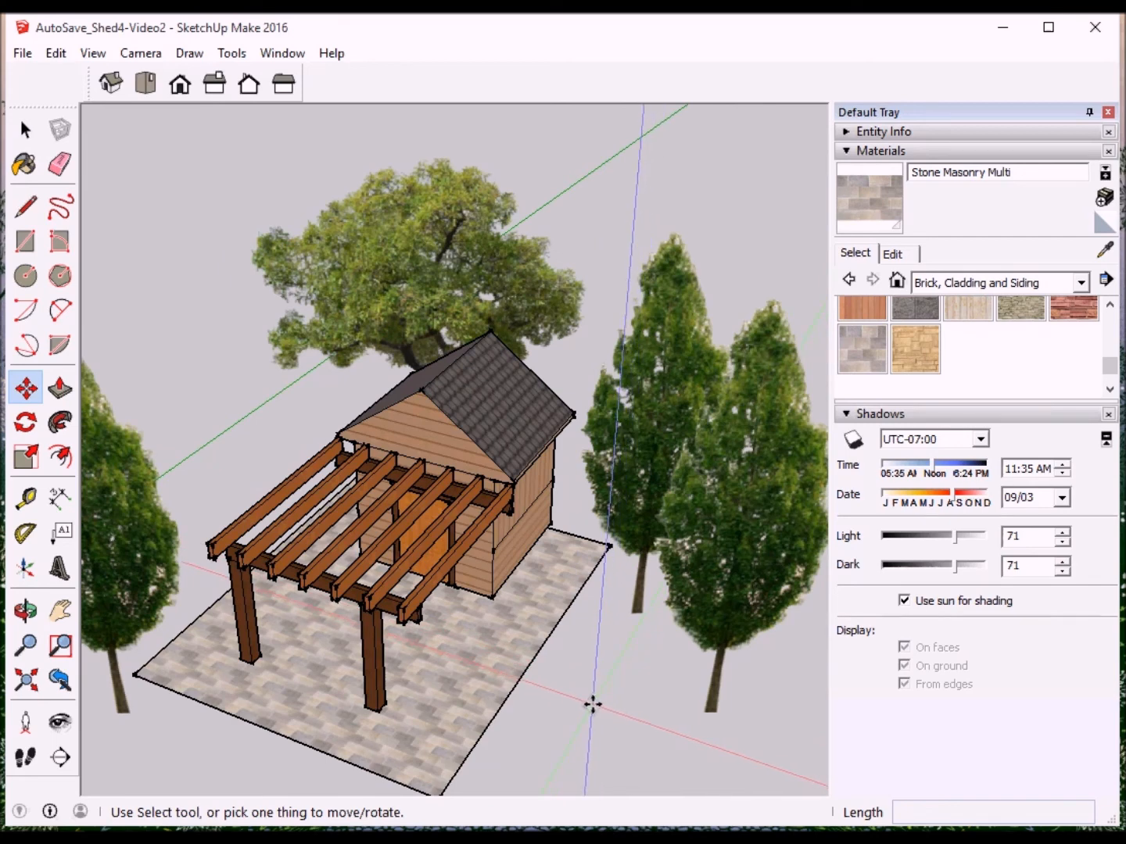
Step: Turn the shadows back on over the paved patio scene and set the shadow time to 12:49 PM
{"action": "left_click", "coordinate": [854, 440]}
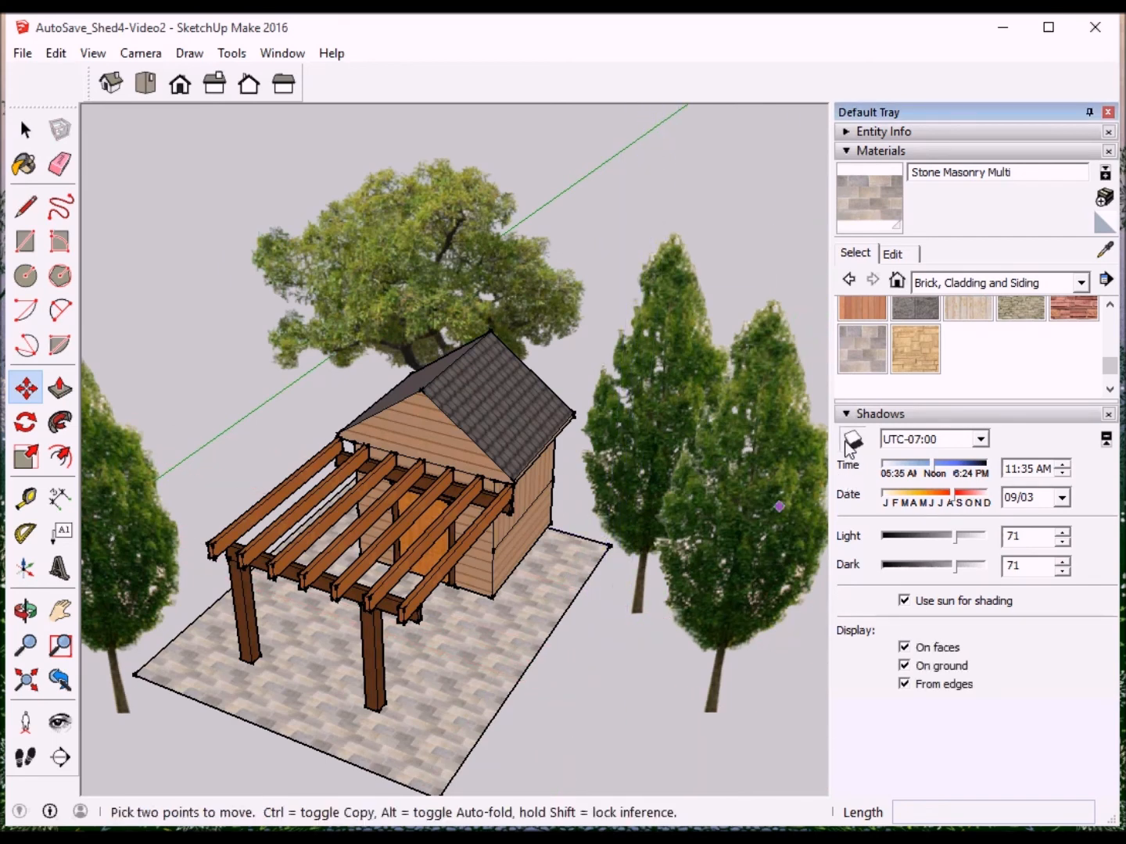
{"action": "key", "text": "o"}
{"action": "left_click_drag", "start_coordinate": [608, 686], "coordinate": [572, 630]}
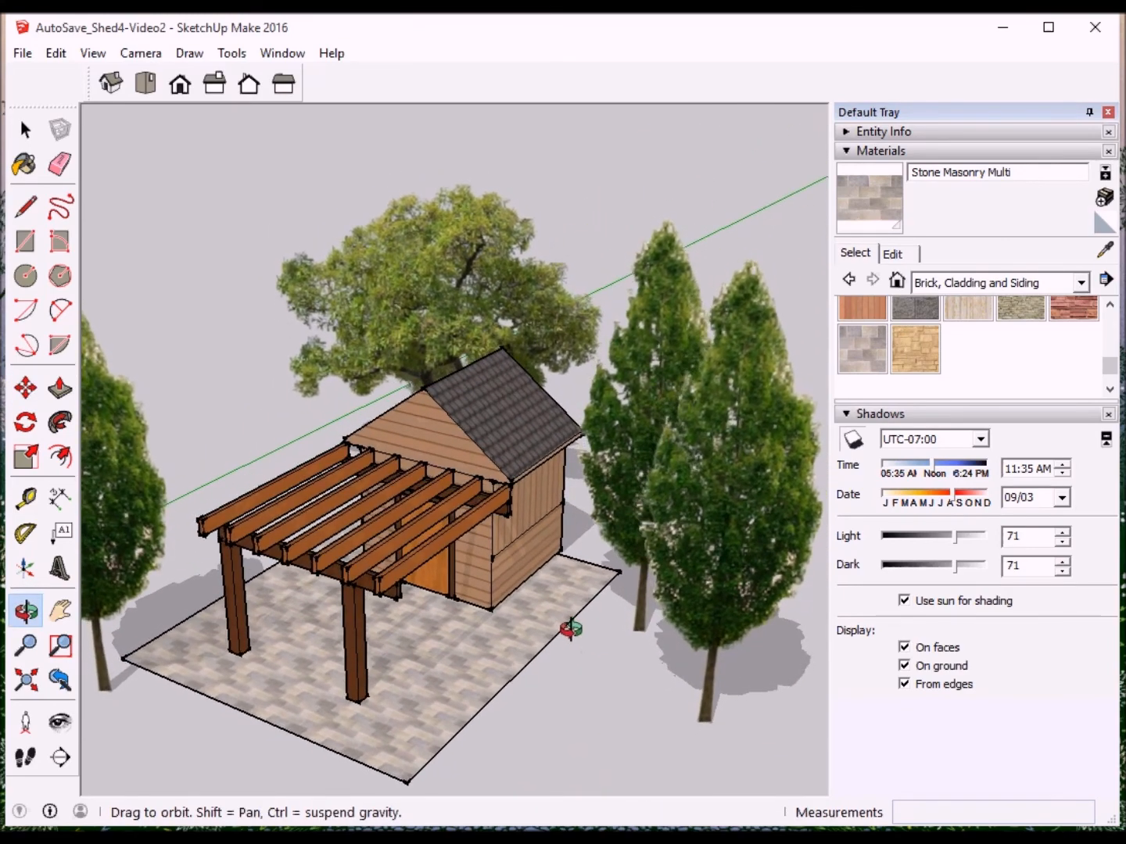
{"action": "key", "text": "m"}
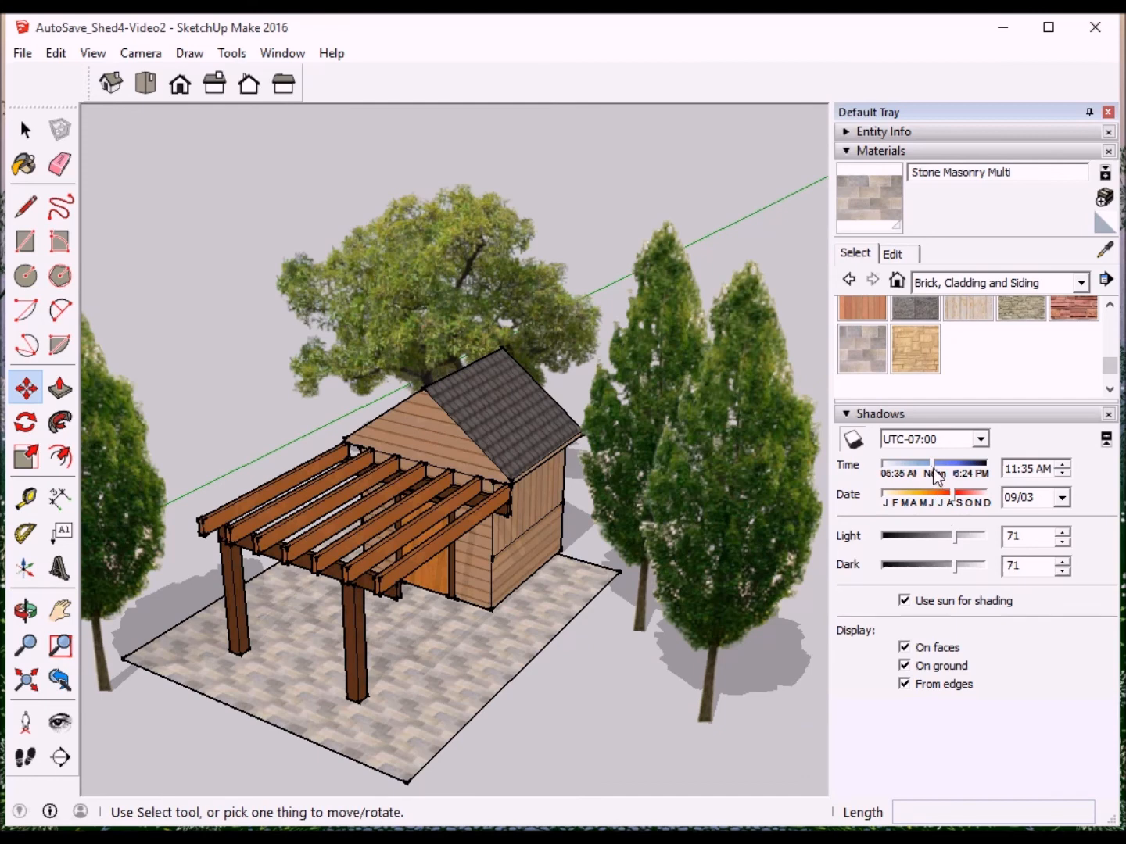
{"action": "left_click", "coordinate": [936, 471]}
{"action": "left_click_drag", "start_coordinate": [936, 470], "coordinate": [946, 472]}
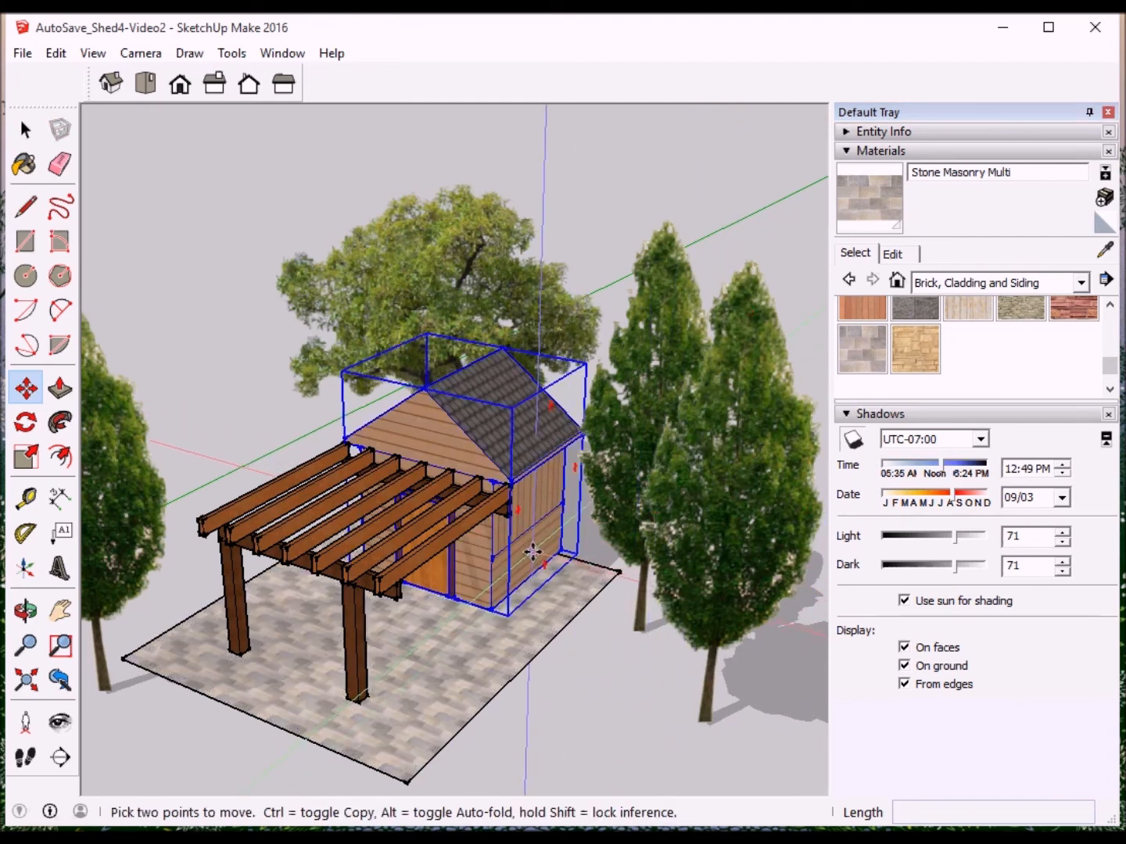
Step: Delete the shed from the patio in the top view, and select the pergola's rafters
{"action": "left_click", "coordinate": [146, 82]}
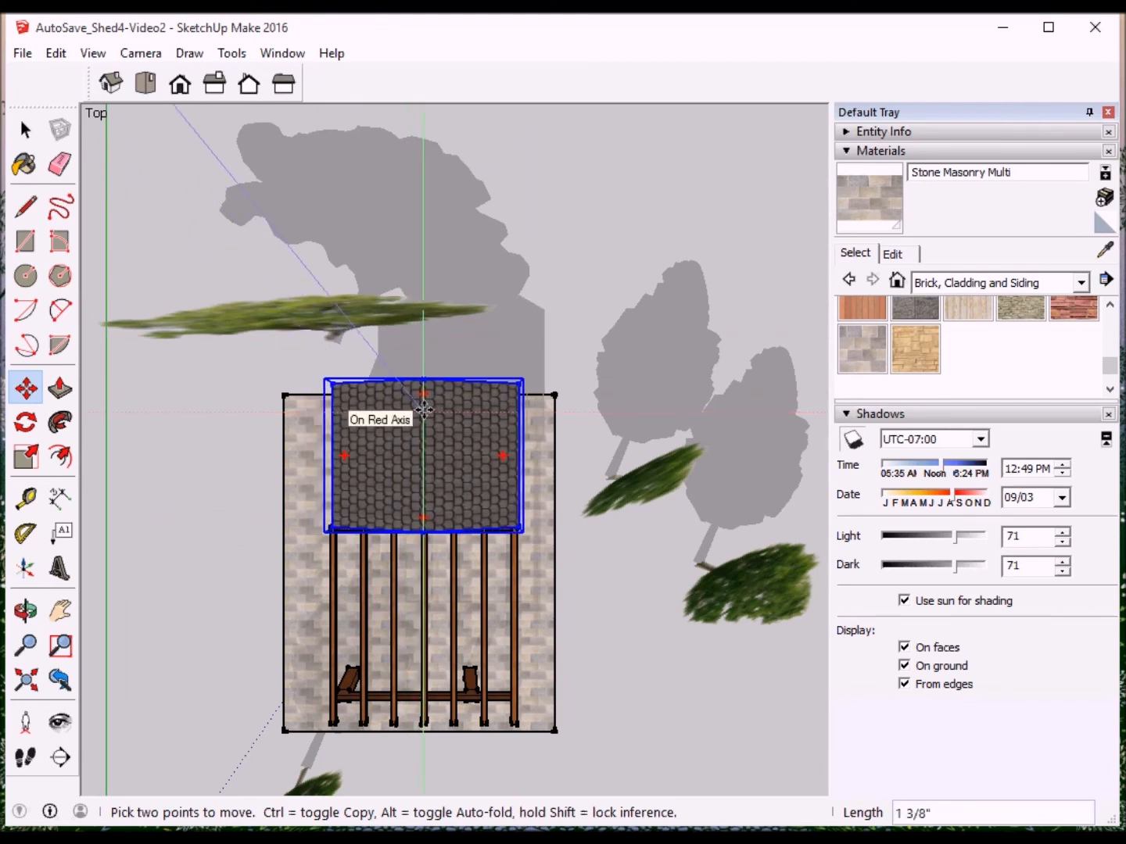
{"action": "left_click", "coordinate": [423, 410]}
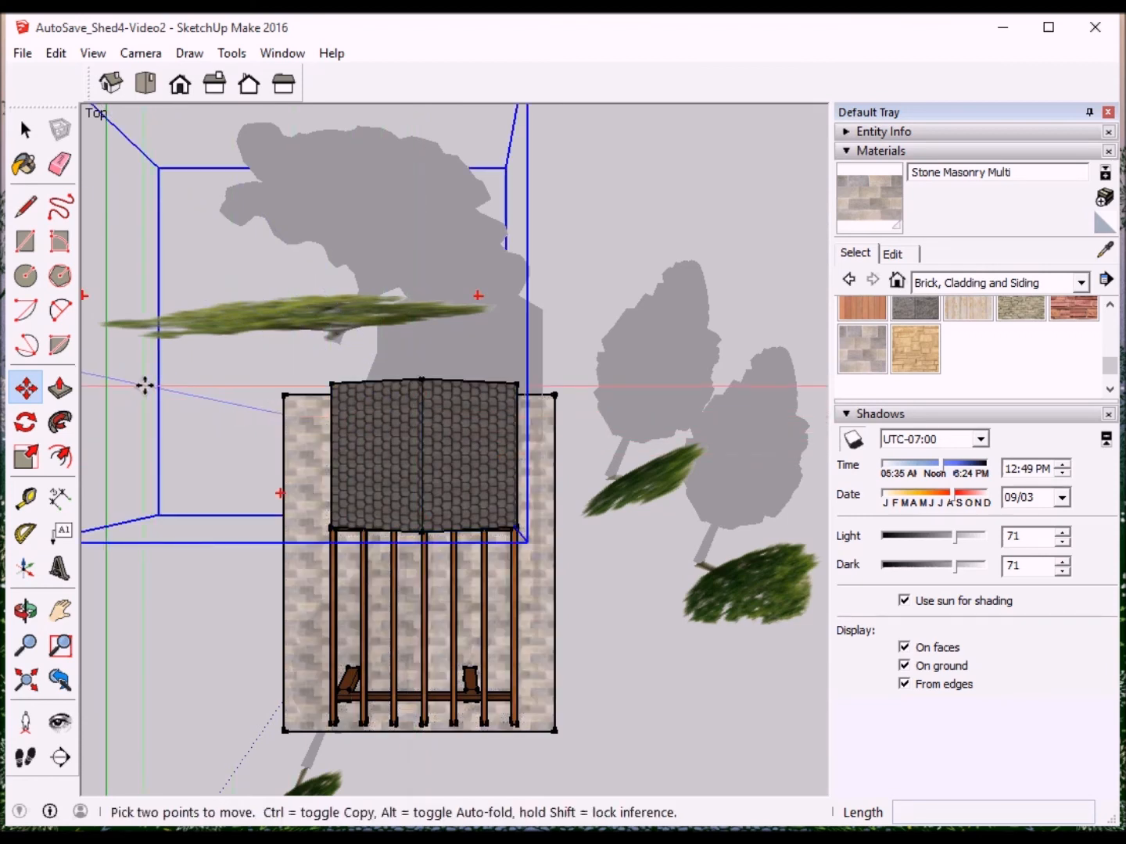
{"action": "key", "text": "space"}
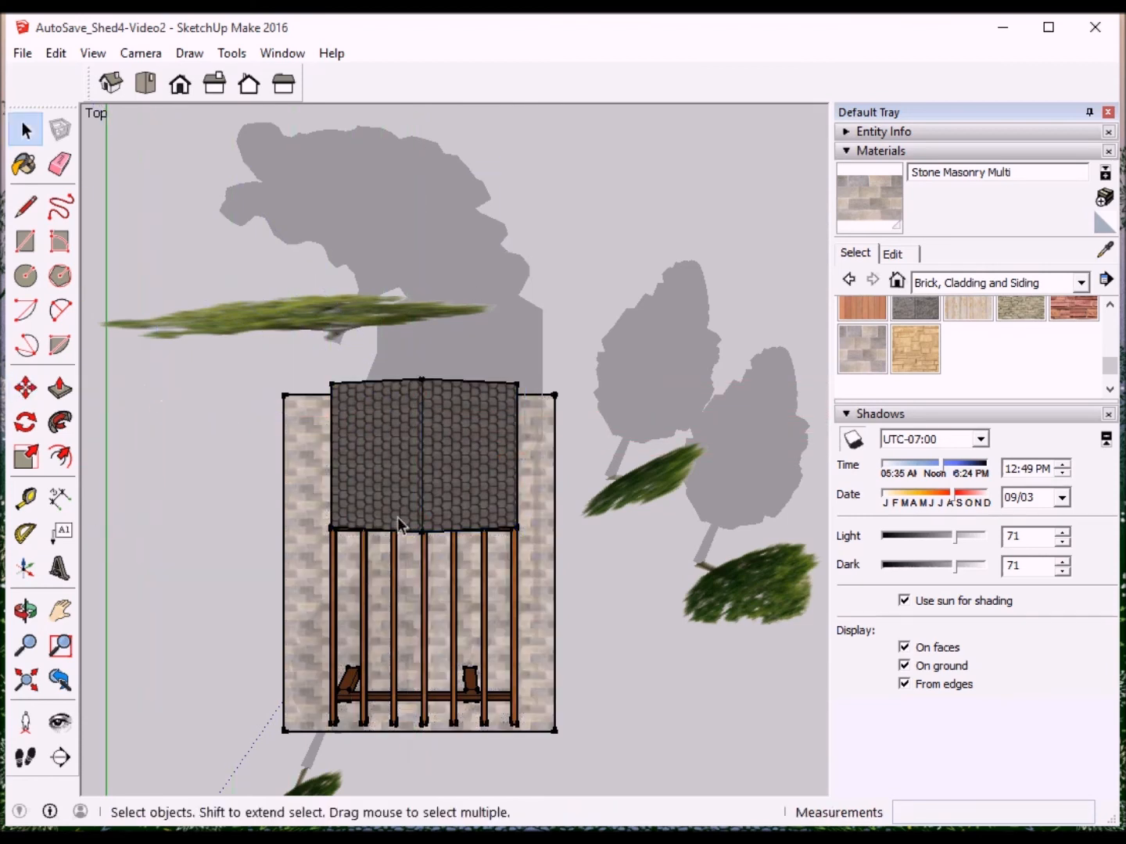
{"action": "left_click", "coordinate": [401, 487]}
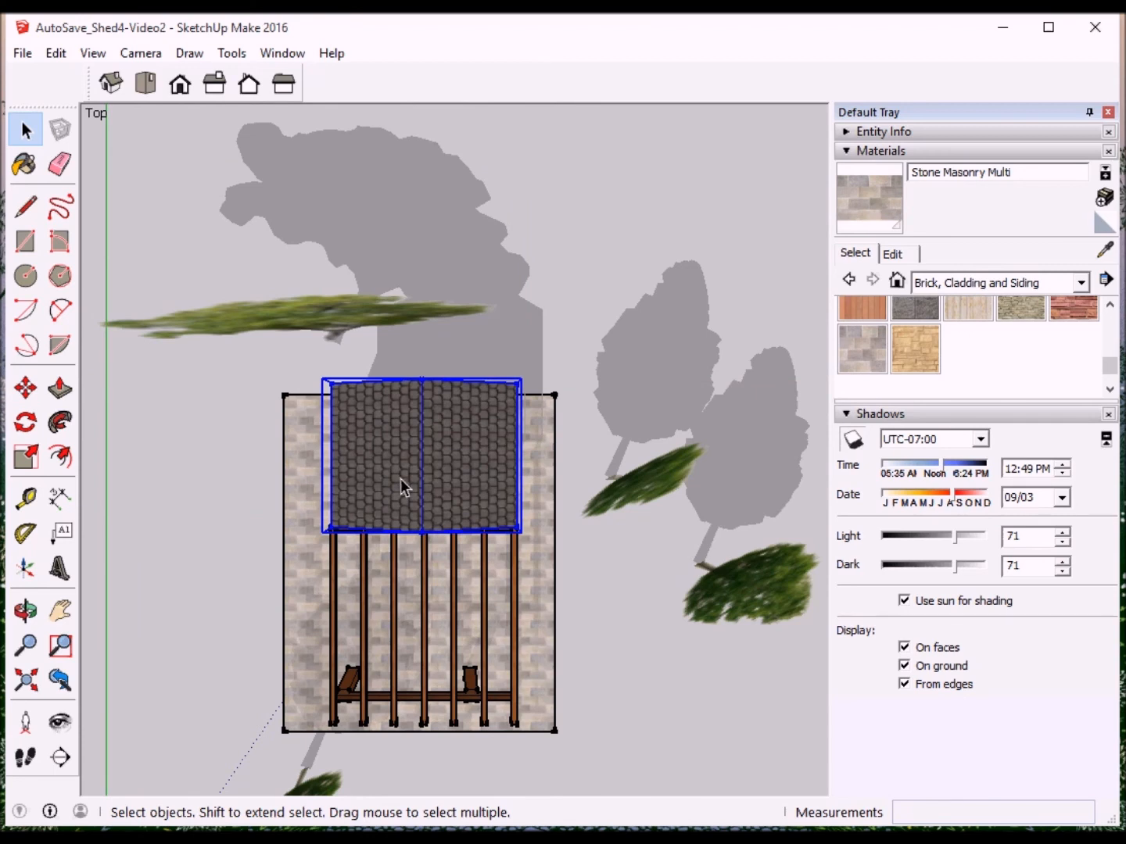
{"action": "key", "text": "Delete"}
{"action": "left_click", "coordinate": [419, 528]}
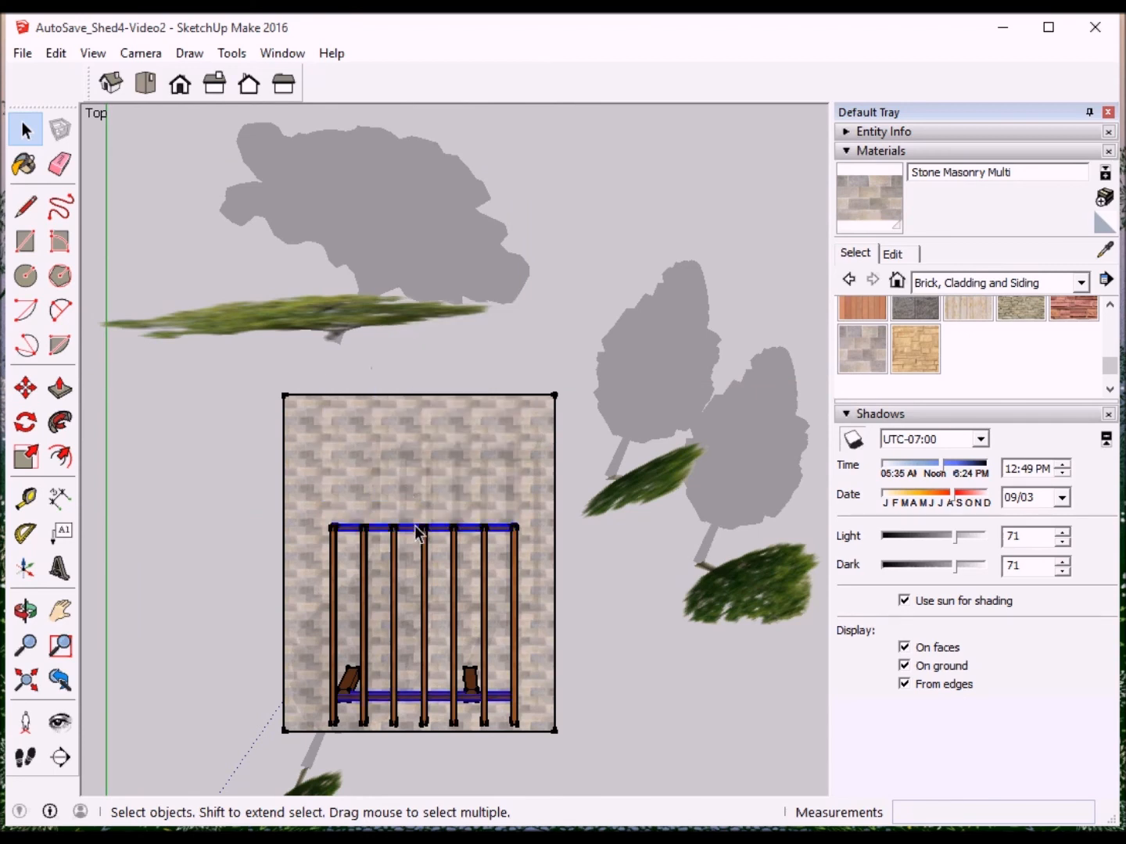
{"action": "left_click", "coordinate": [392, 638]}
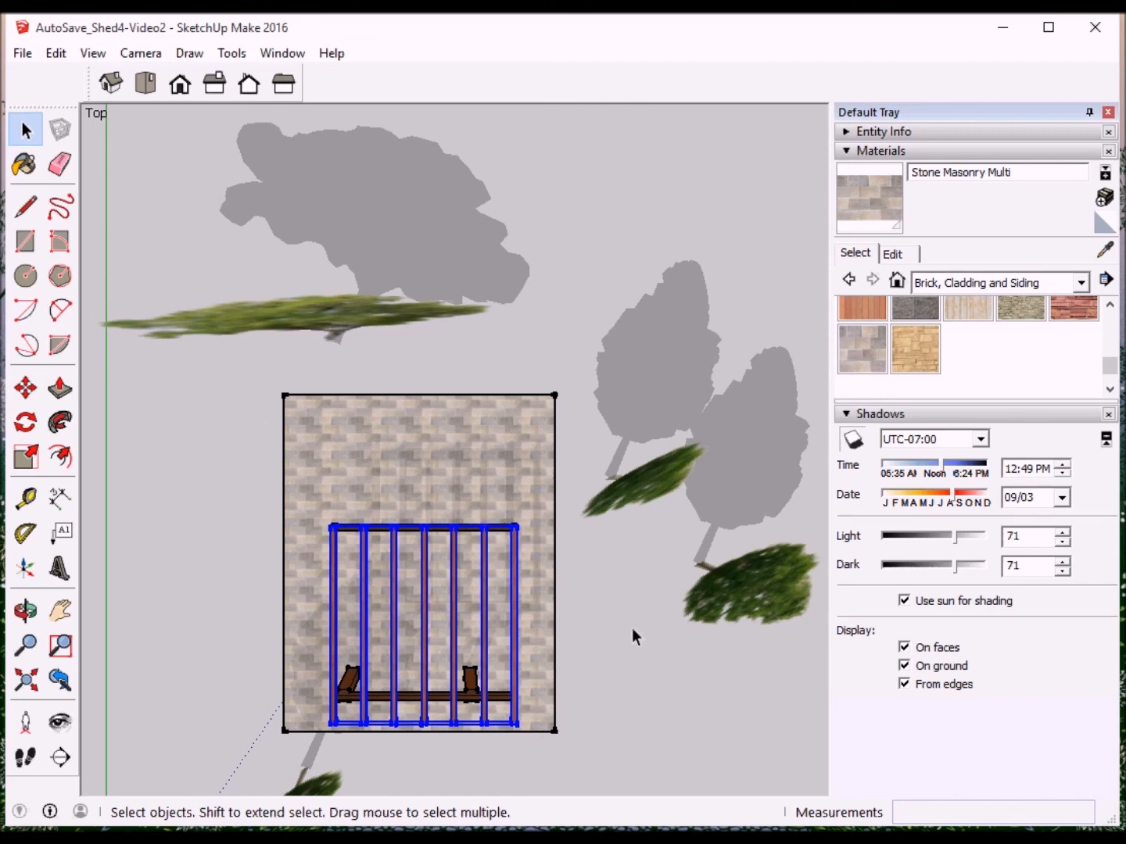
{"action": "middle_click_drag", "start_coordinate": [648, 664], "coordinate": [497, 465]}
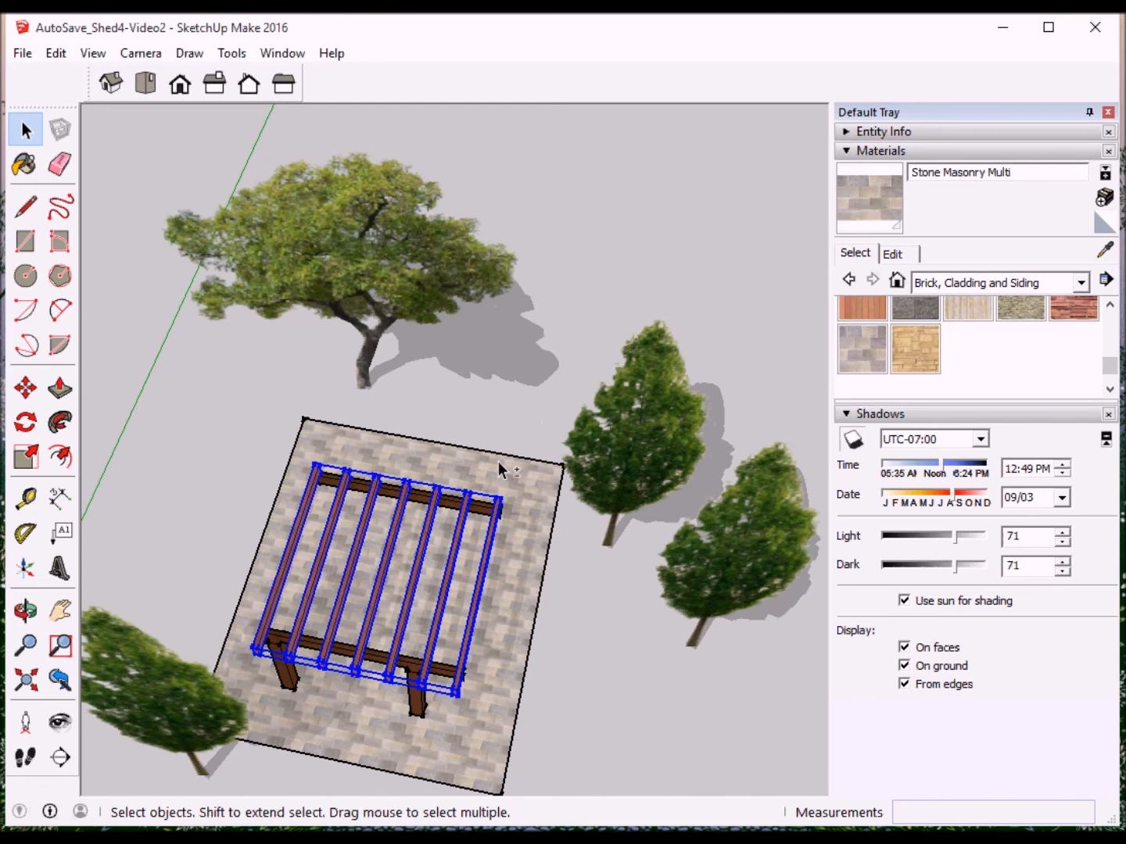
Step: Undo the deletion of the shed
{"action": "key", "text": "ctrl+z"}
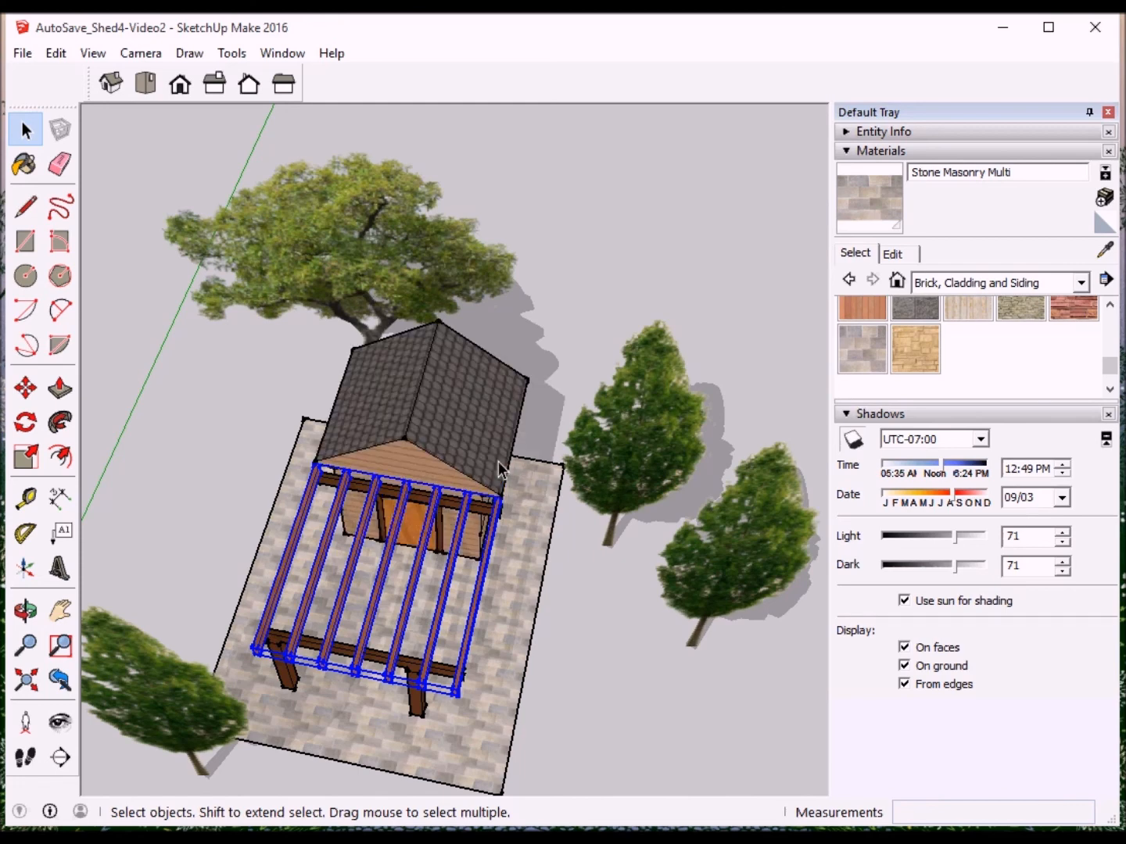
{"action": "middle_click_drag", "start_coordinate": [598, 587], "coordinate": [478, 368]}
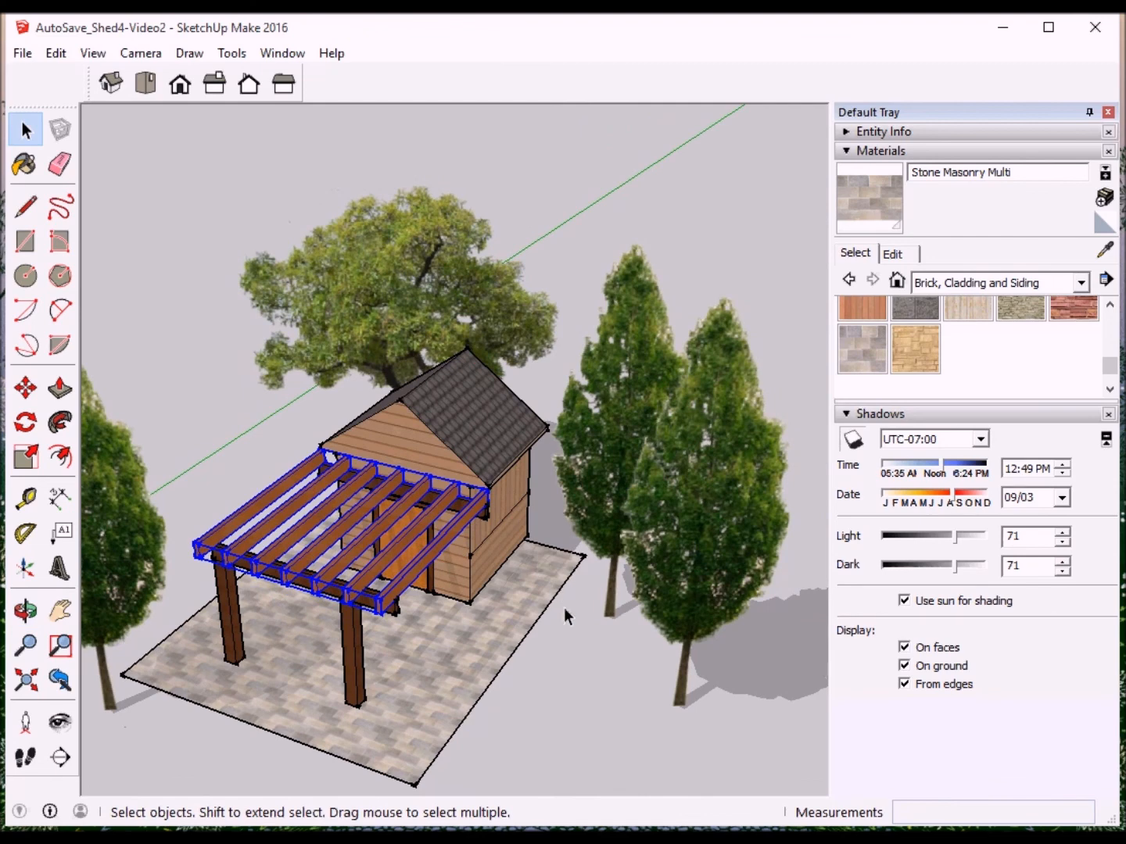